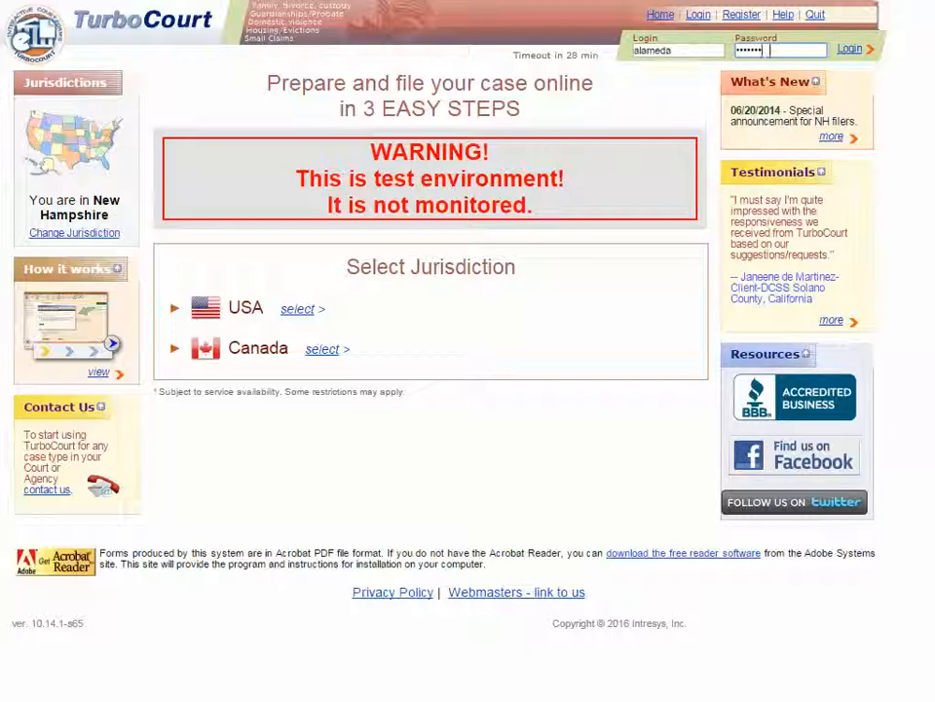
- Log in to the TurboCourt filing account with its username and password
click(847, 54)
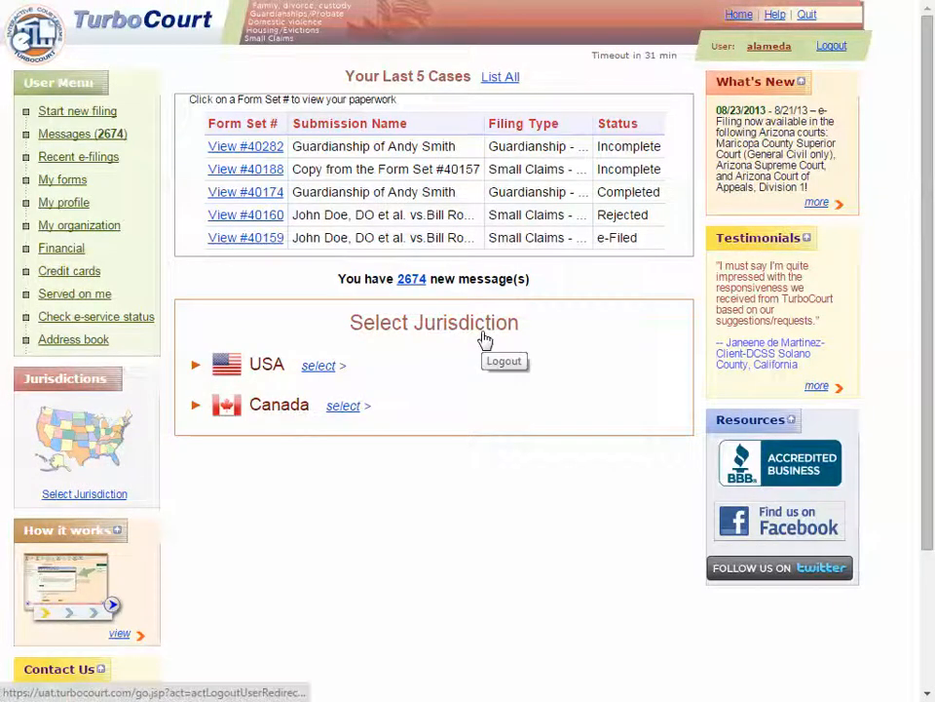
- Choose New Hampshire under USA as the filing jurisdiction
click(322, 370)
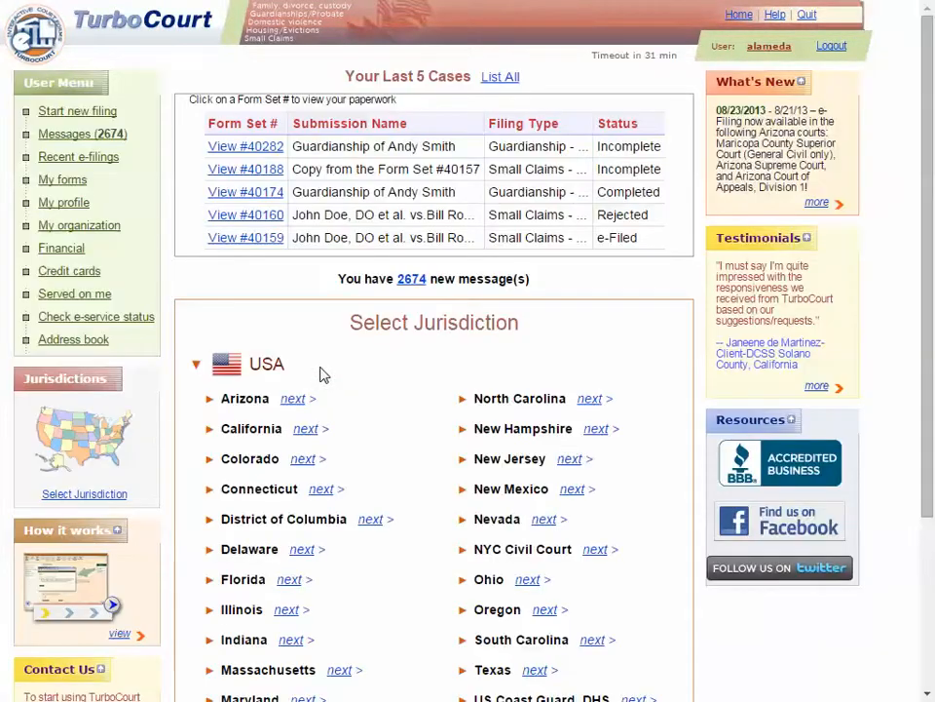
click(597, 429)
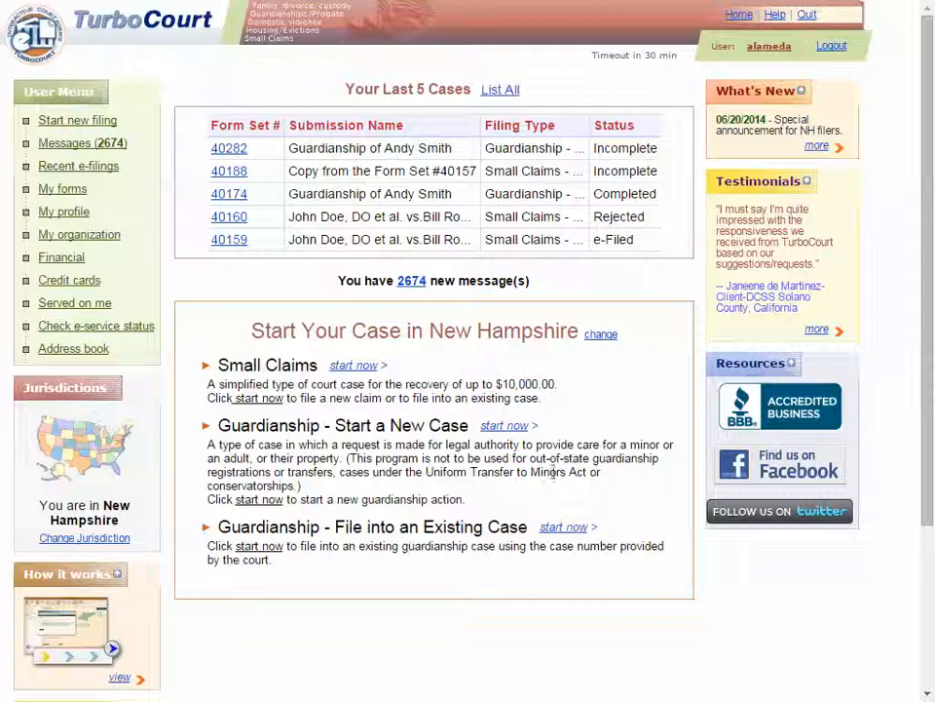
- Start an existing-case guardianship filing at 4th Circuit - Belknap County, Probate Division - Laconia
click(563, 528)
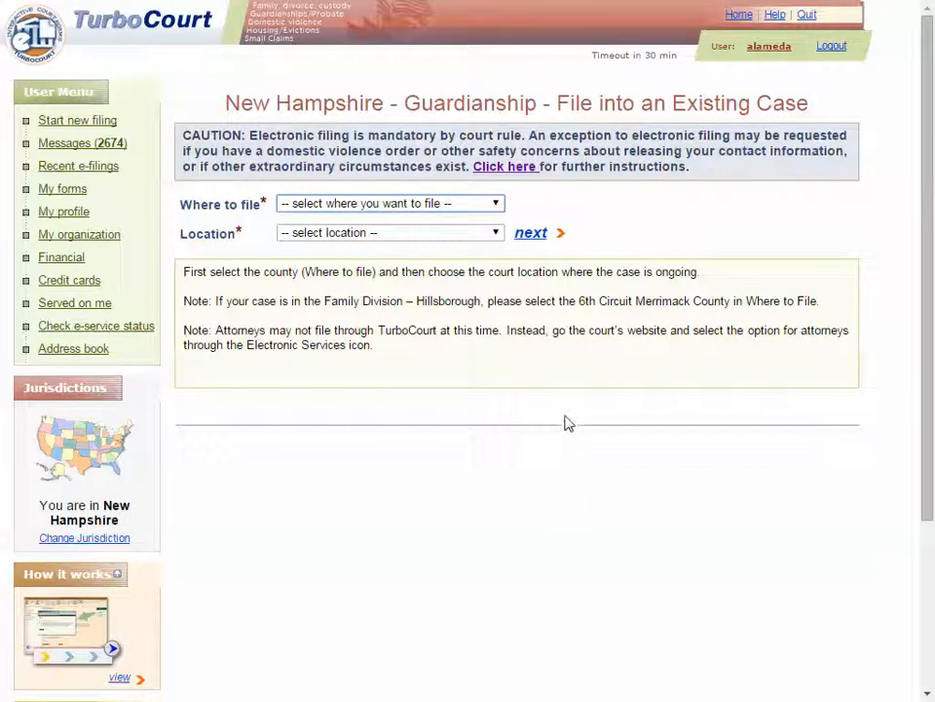
click(496, 206)
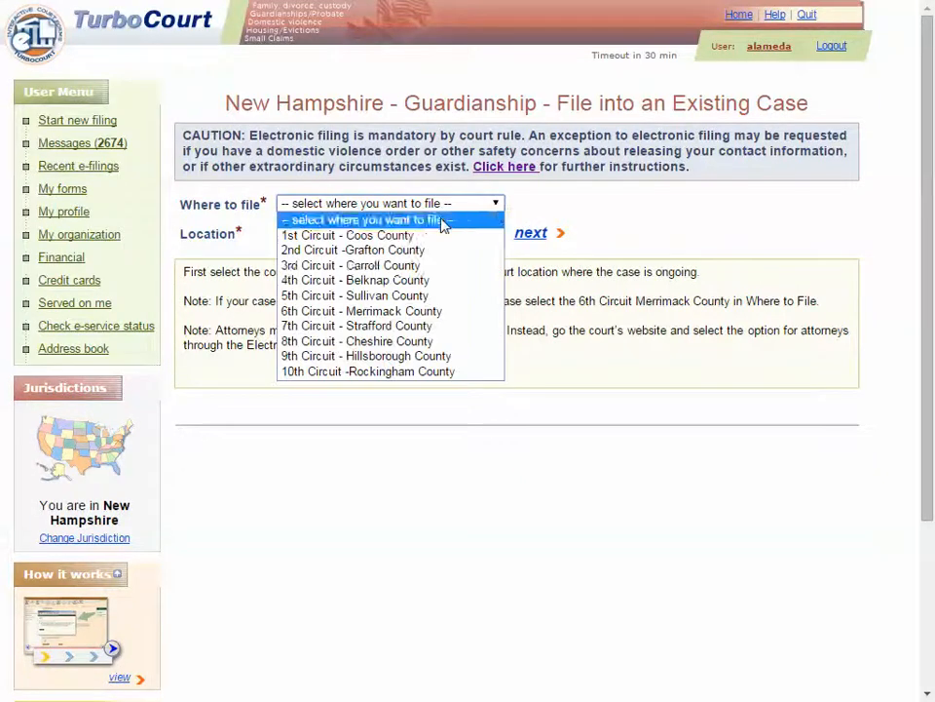
click(404, 282)
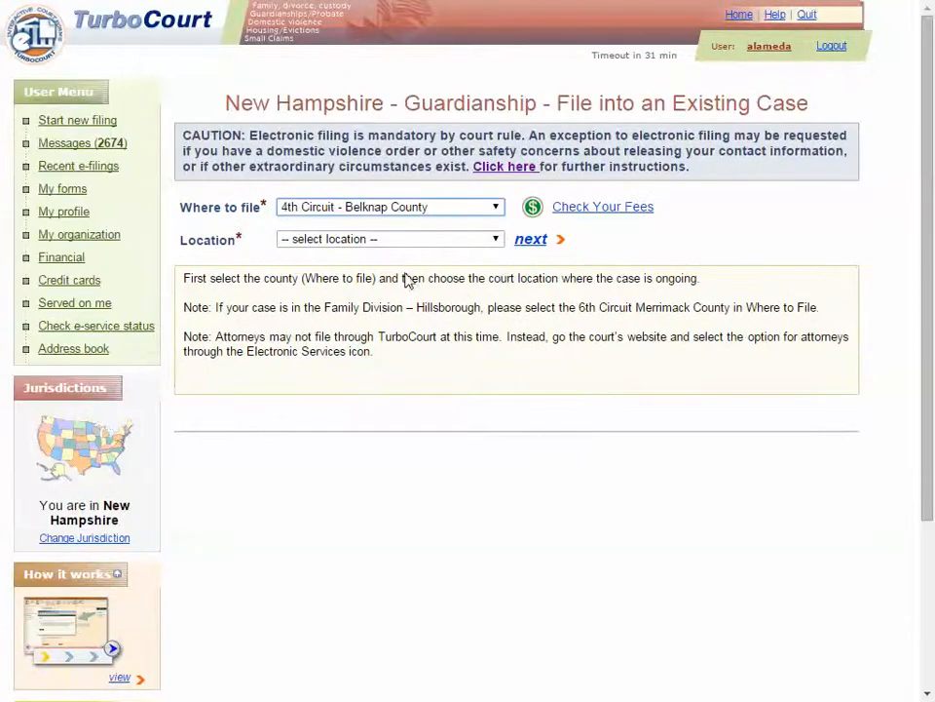
click(495, 241)
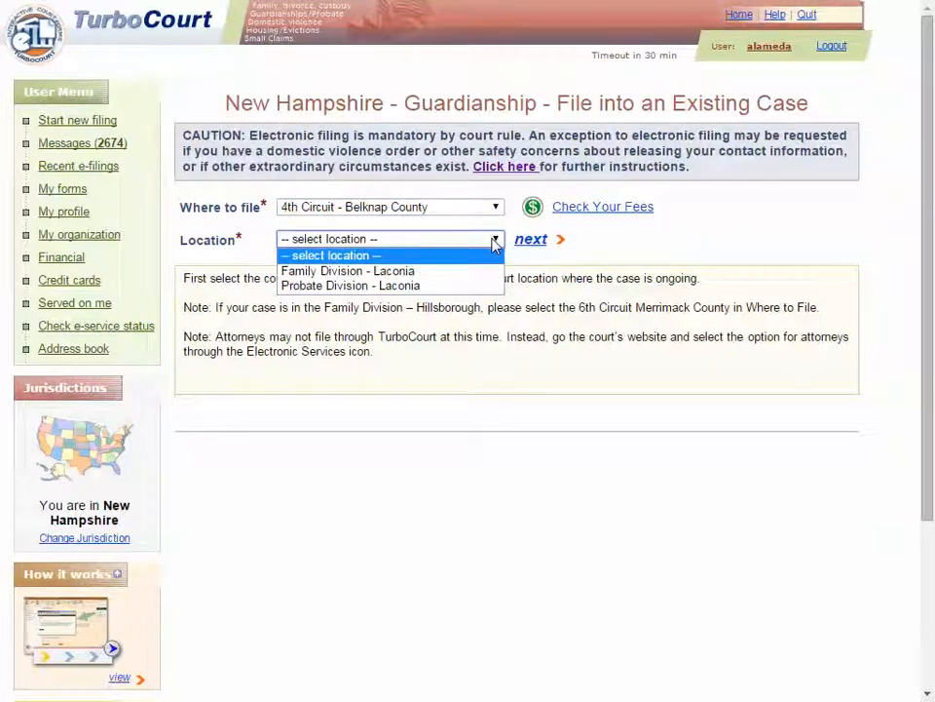
click(358, 286)
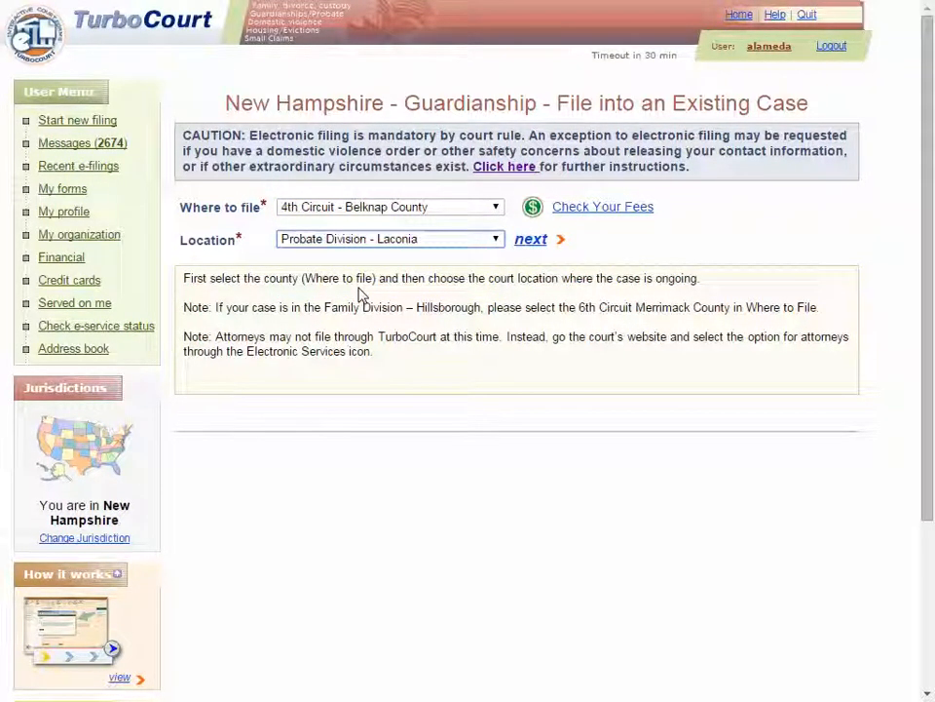
click(531, 244)
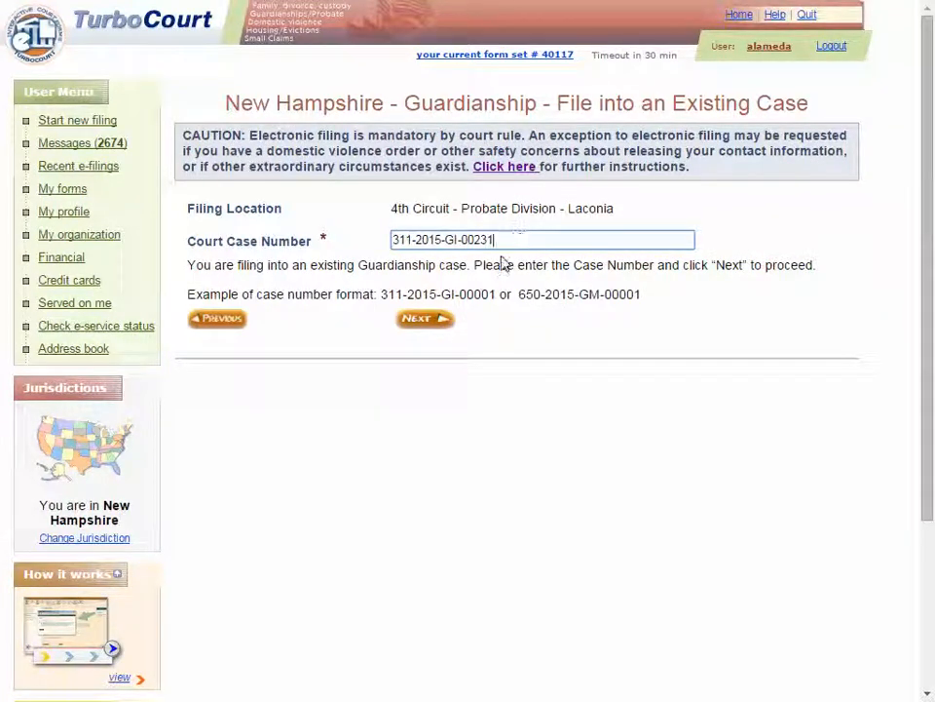
- Look up the entered case number and open the matching guardianship case
click(425, 319)
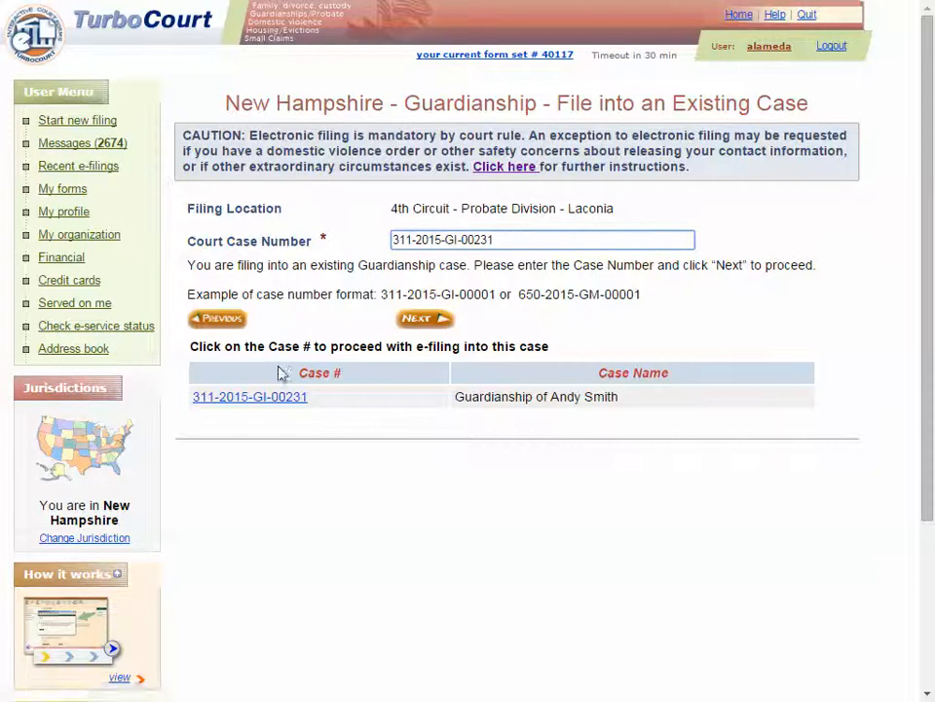
click(278, 399)
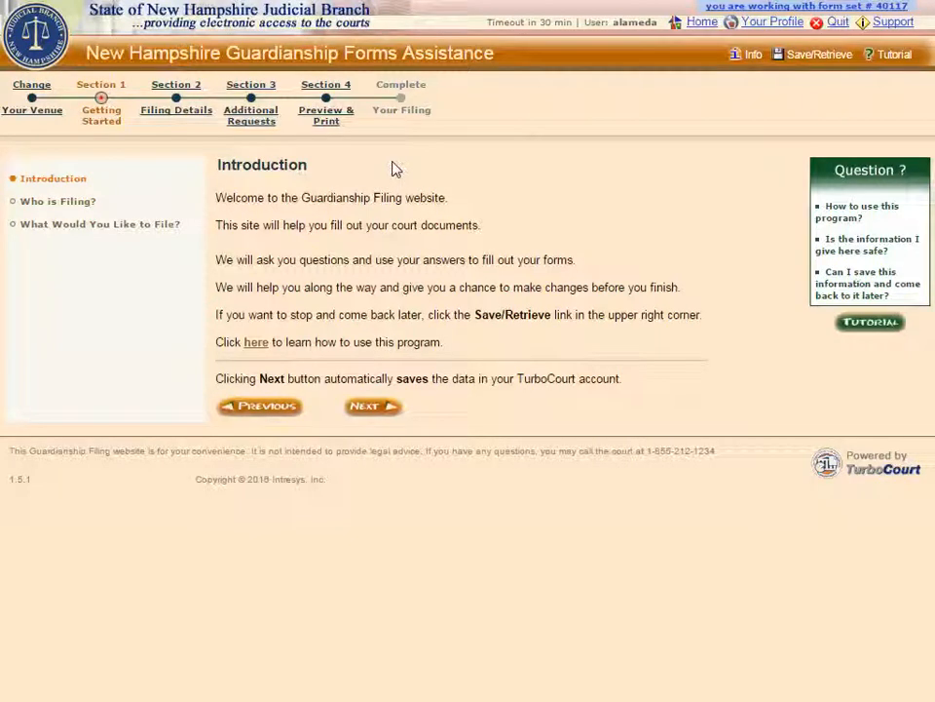
click(256, 343)
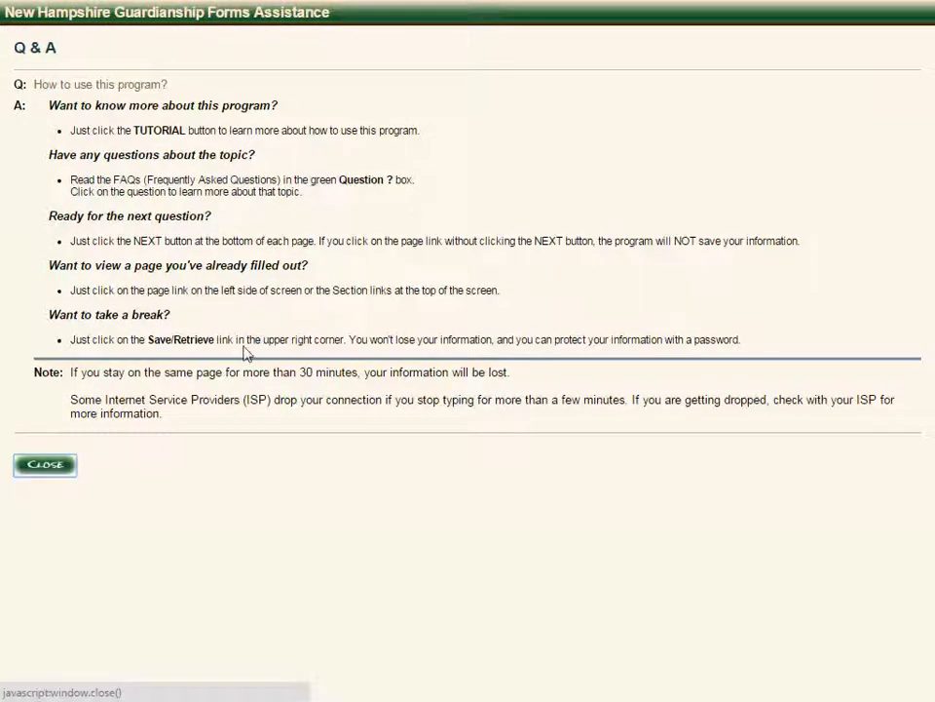
click(45, 465)
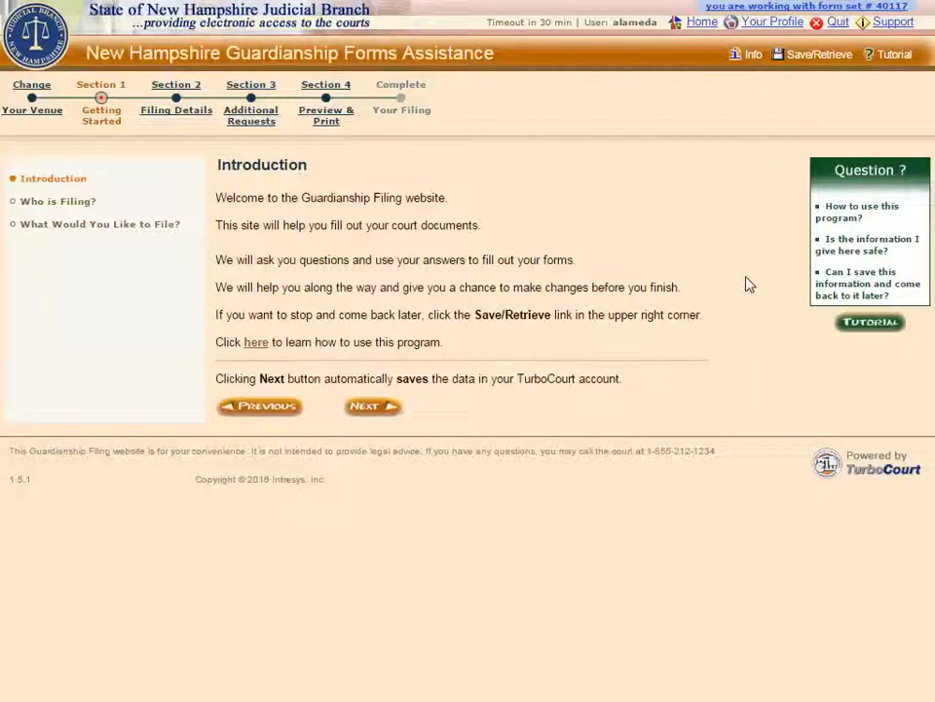
click(840, 256)
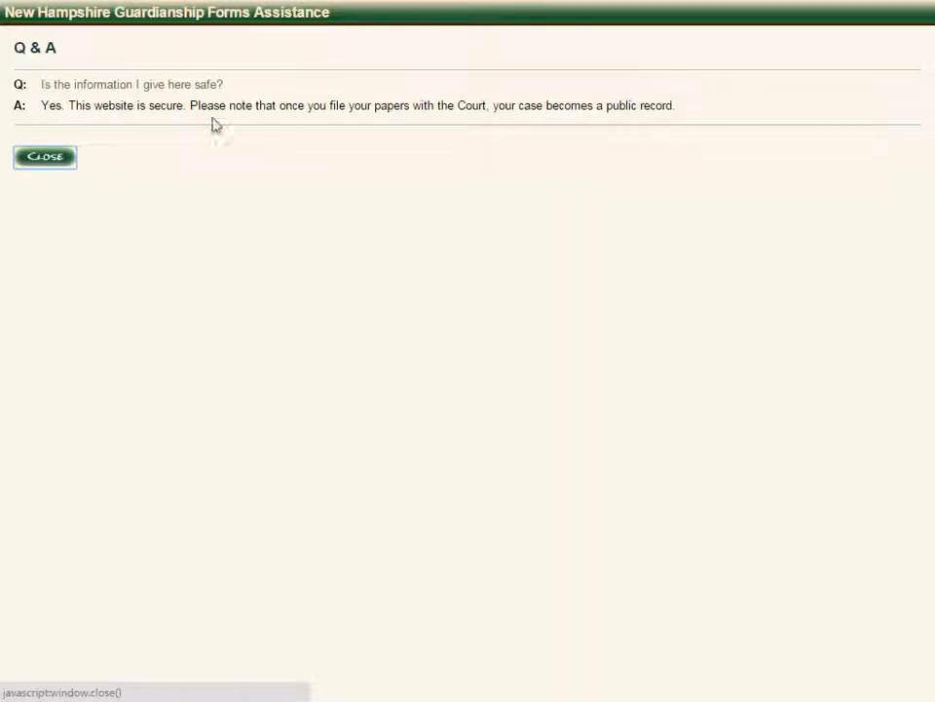
click(41, 160)
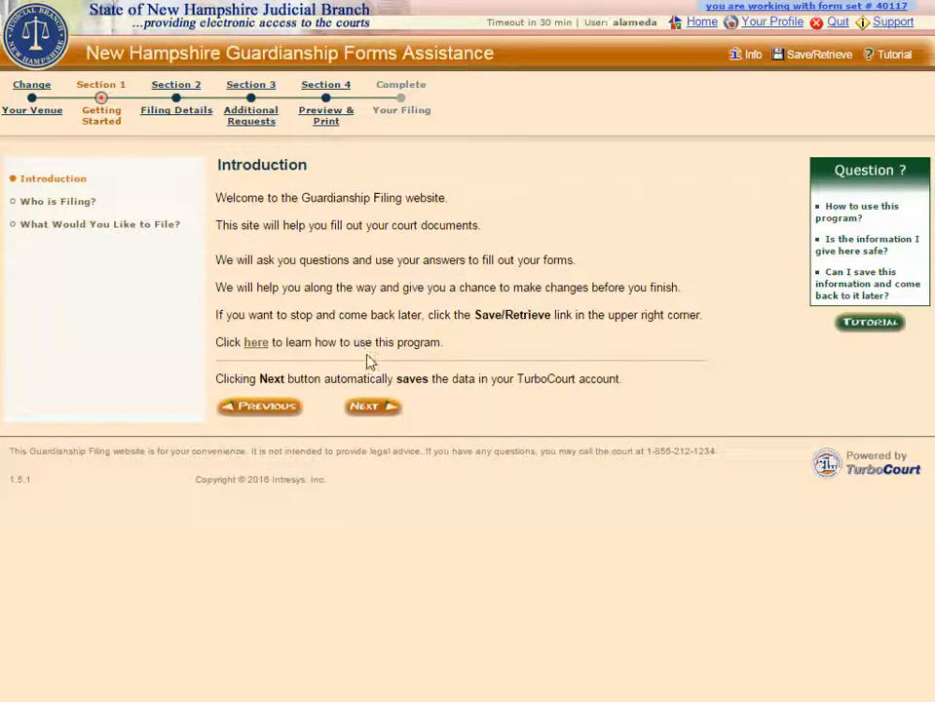
click(370, 408)
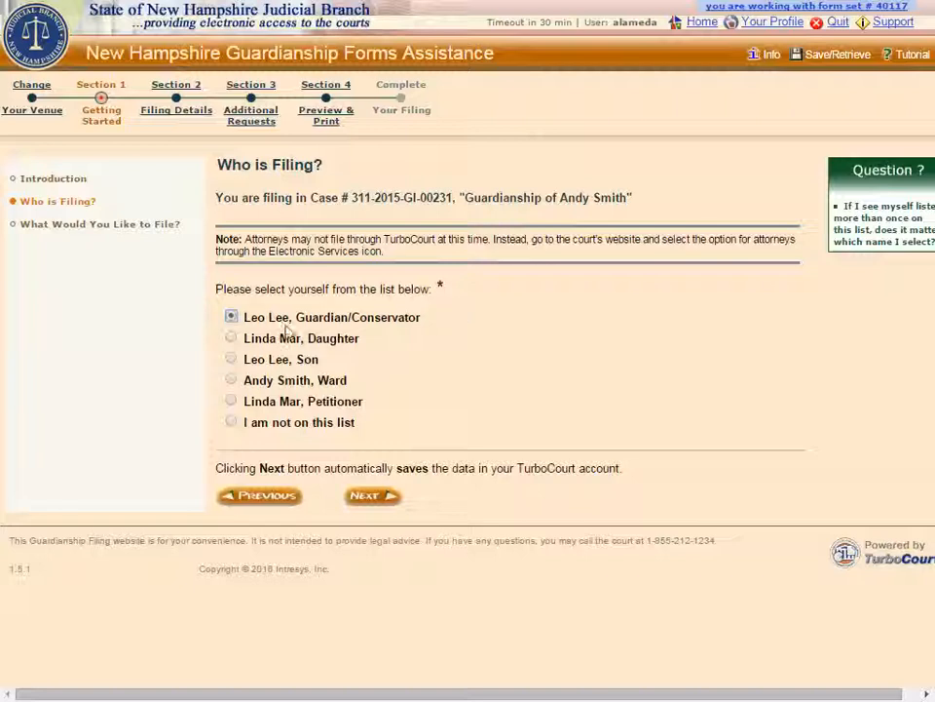
- Set Guardian/Conservator as the filer on the Who is Filing page
click(231, 423)
click(231, 319)
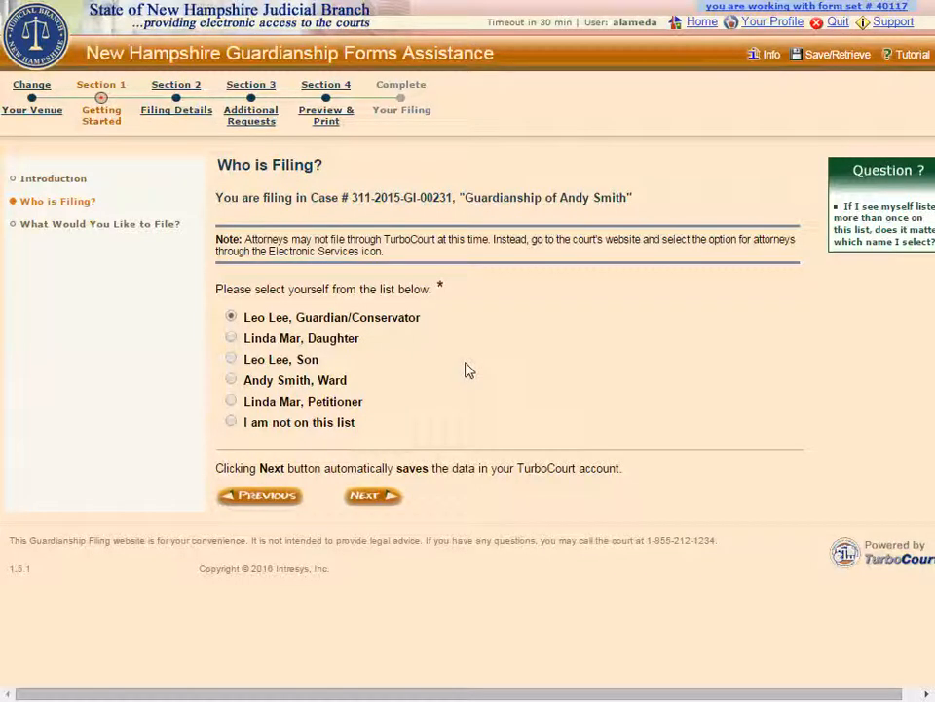
- Continue from Who is Filing to the What Would You Like to File page
click(381, 499)
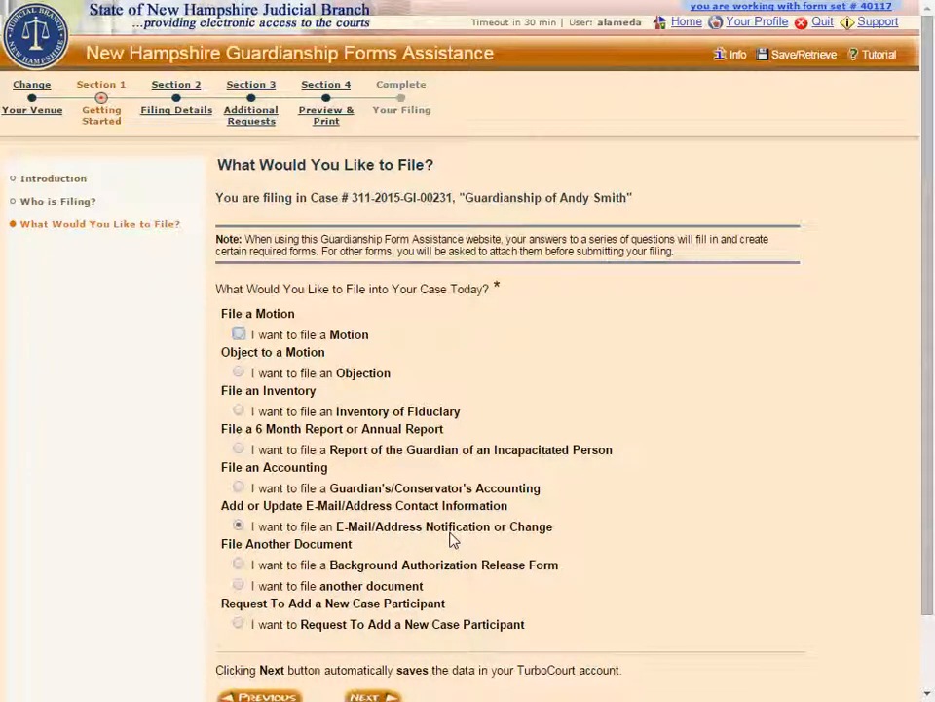
- Enter the new e-service e-mail in both e-mail fields and choose to update the mailing address
click(368, 696)
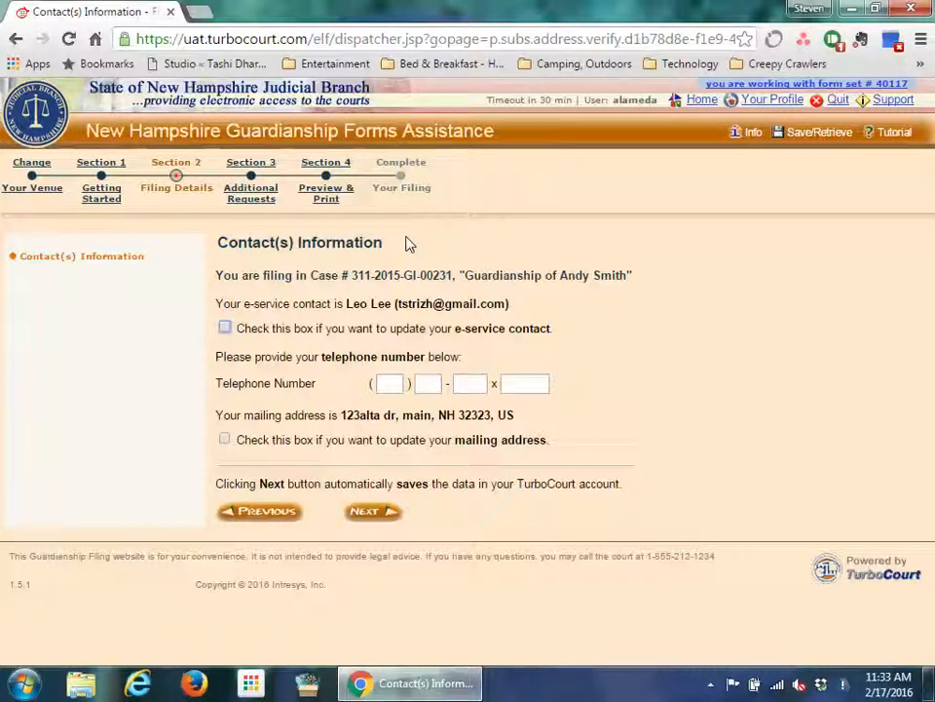
click(225, 329)
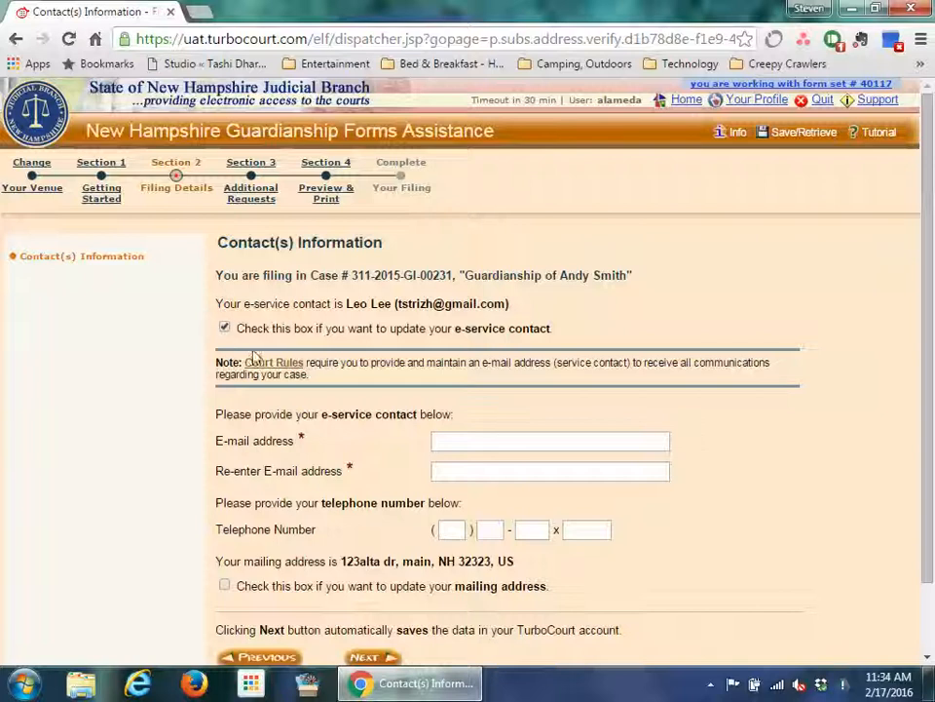
click(454, 441)
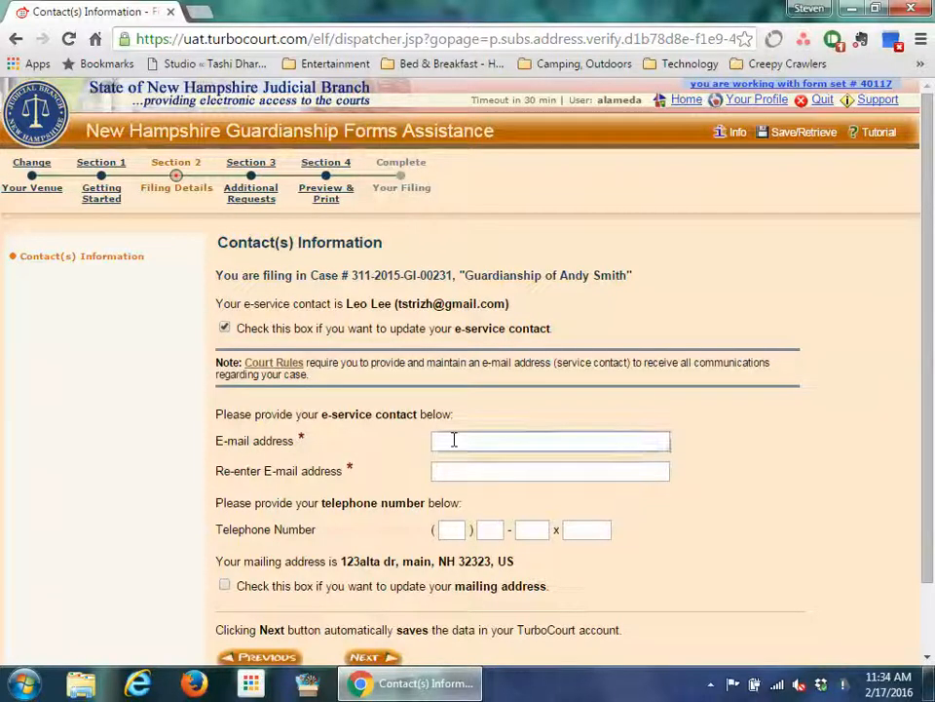
key(ctrl+v)
click(454, 470)
key(ctrl+v)
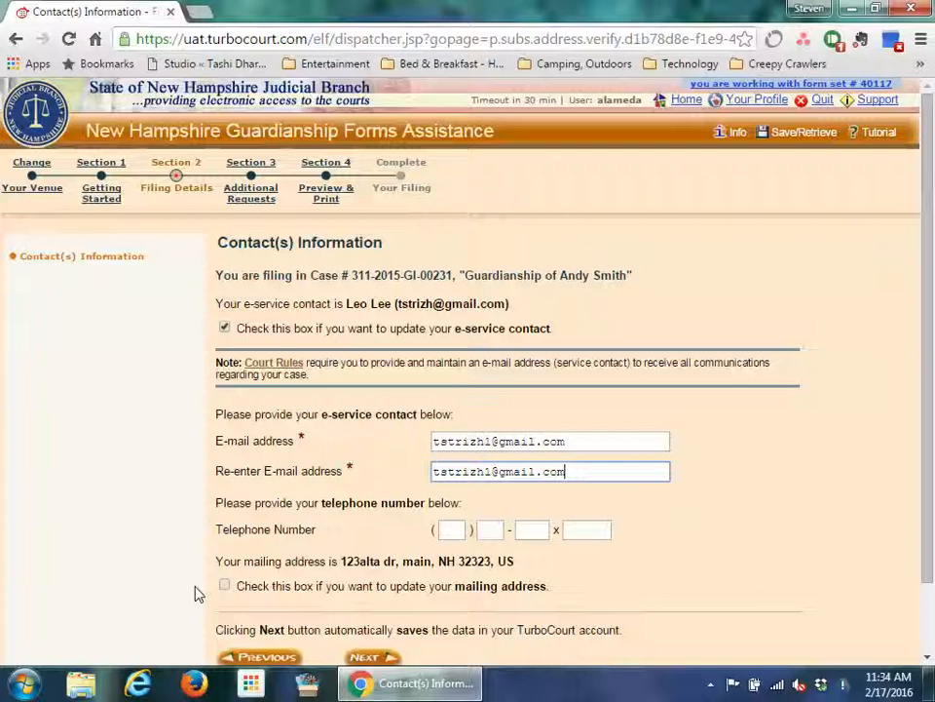
click(224, 585)
scroll(224, 487, down, 3)
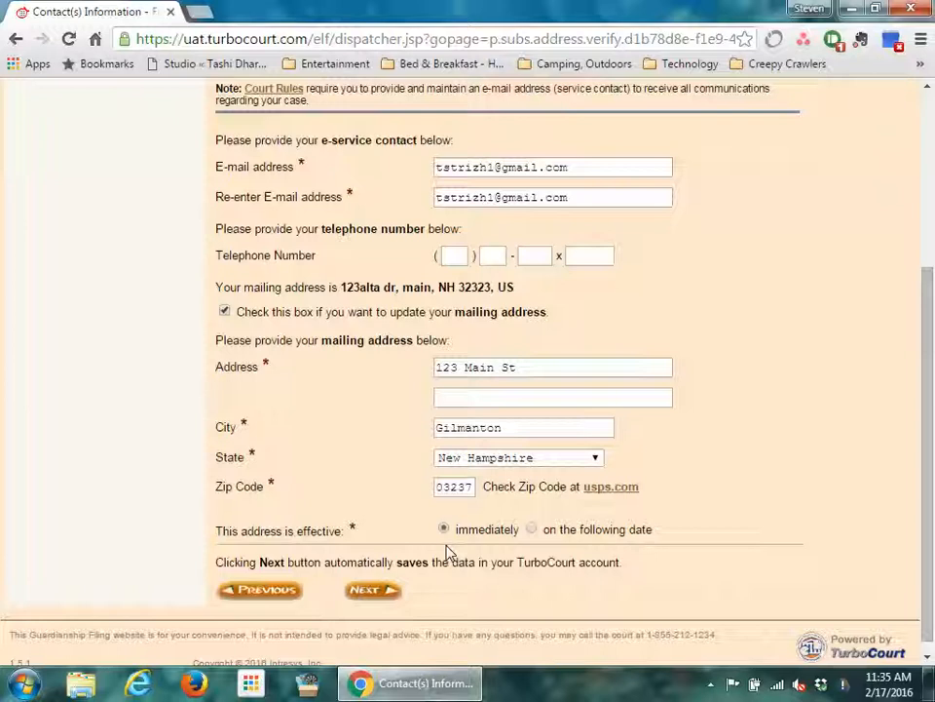
- Make the new mailing address effective immediately and save the contact changes
click(531, 530)
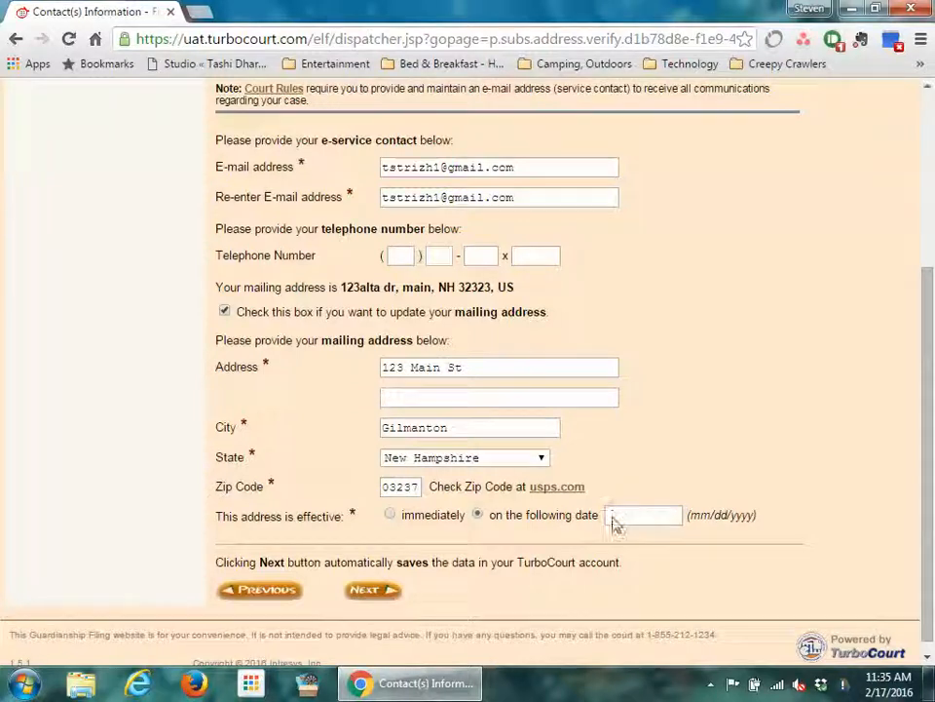
click(388, 515)
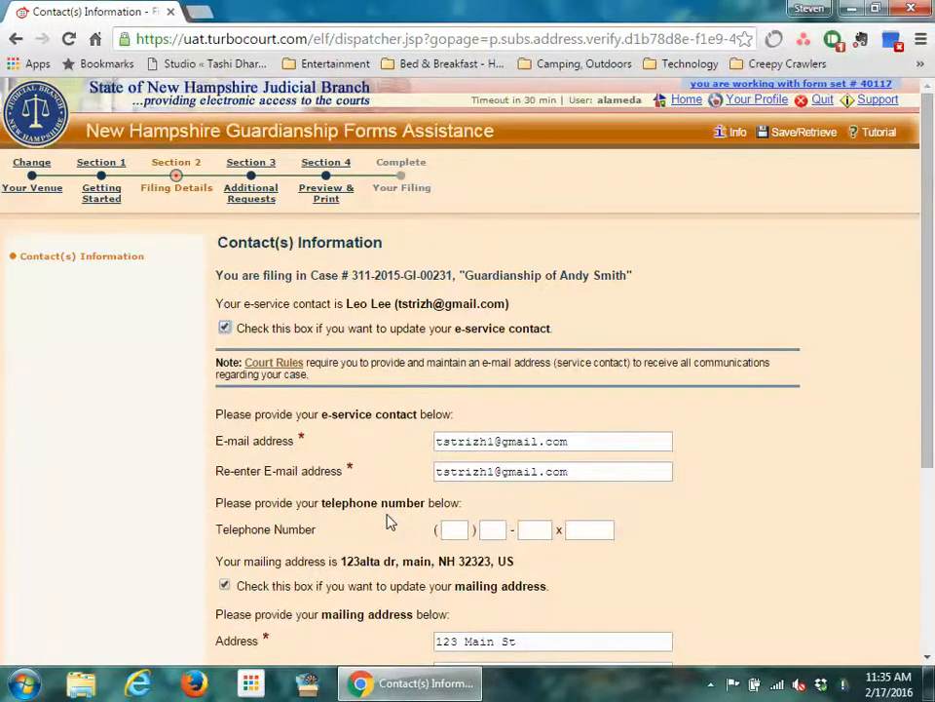
scroll(387, 521, down, 2)
scroll(386, 521, down, 2)
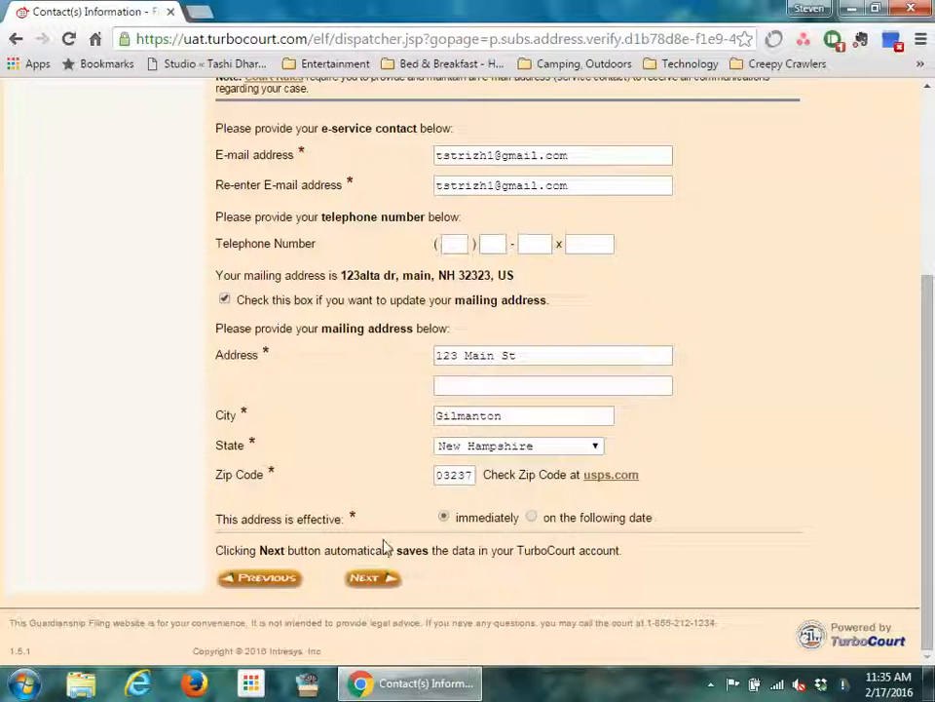
click(369, 580)
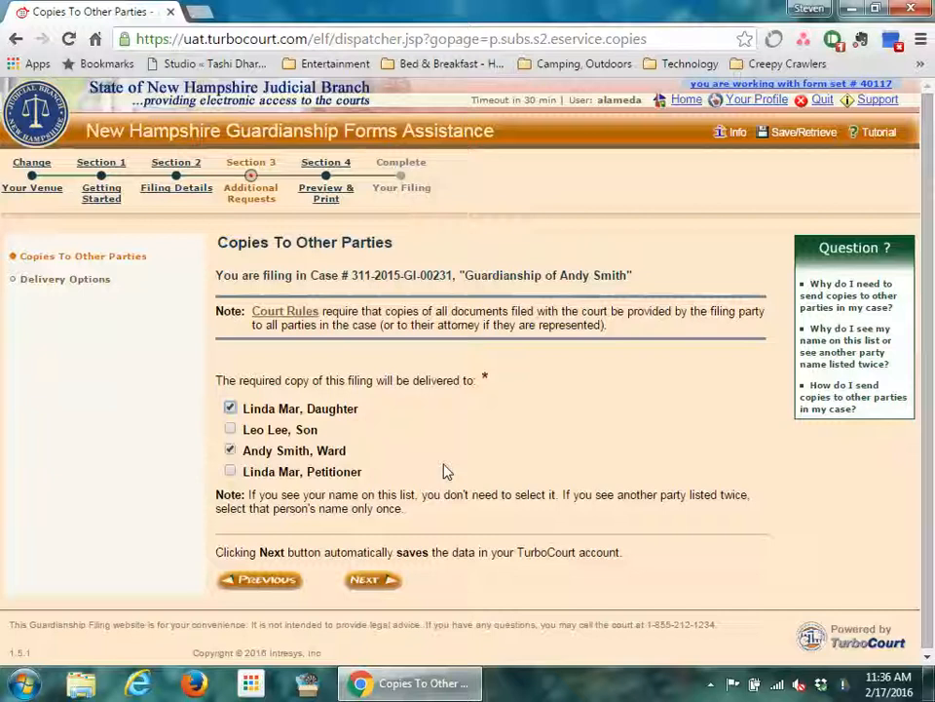
- Accept the daughter and the ward as the parties receiving copies
click(376, 583)
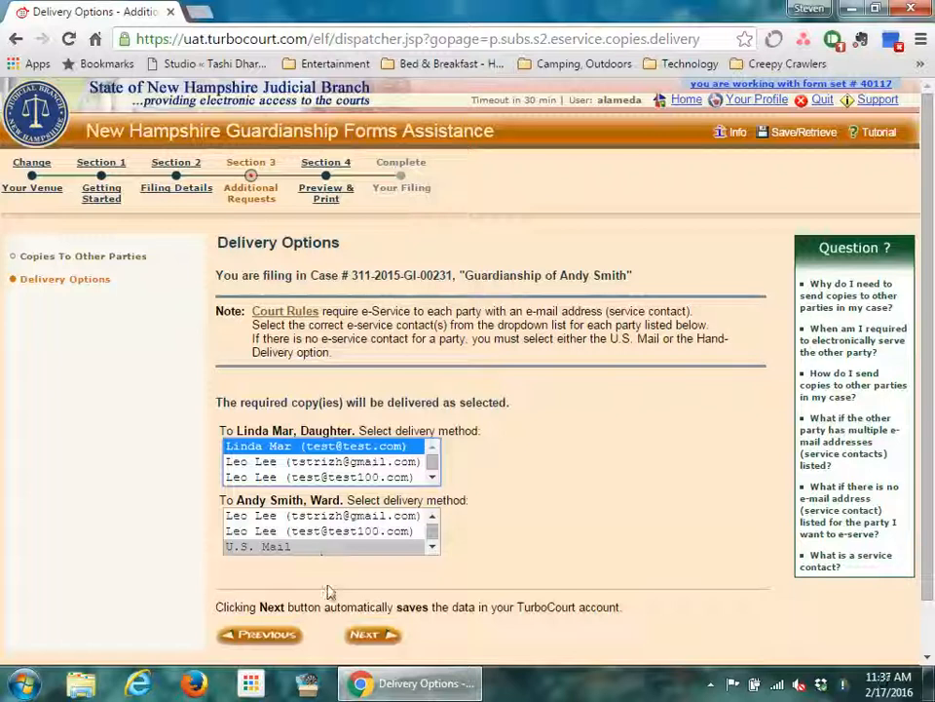
- Accept e-service for the daughter and U.S. Mail for the ward
click(371, 636)
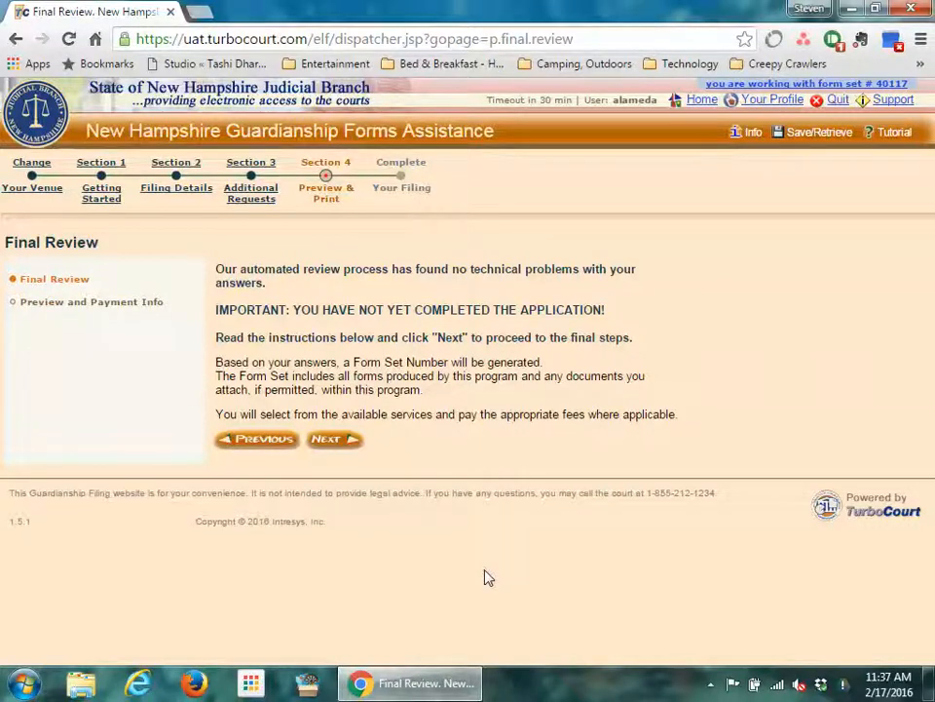
- Move past Final Review to the E-File Step 1 page and view Your Completed Forms
click(333, 444)
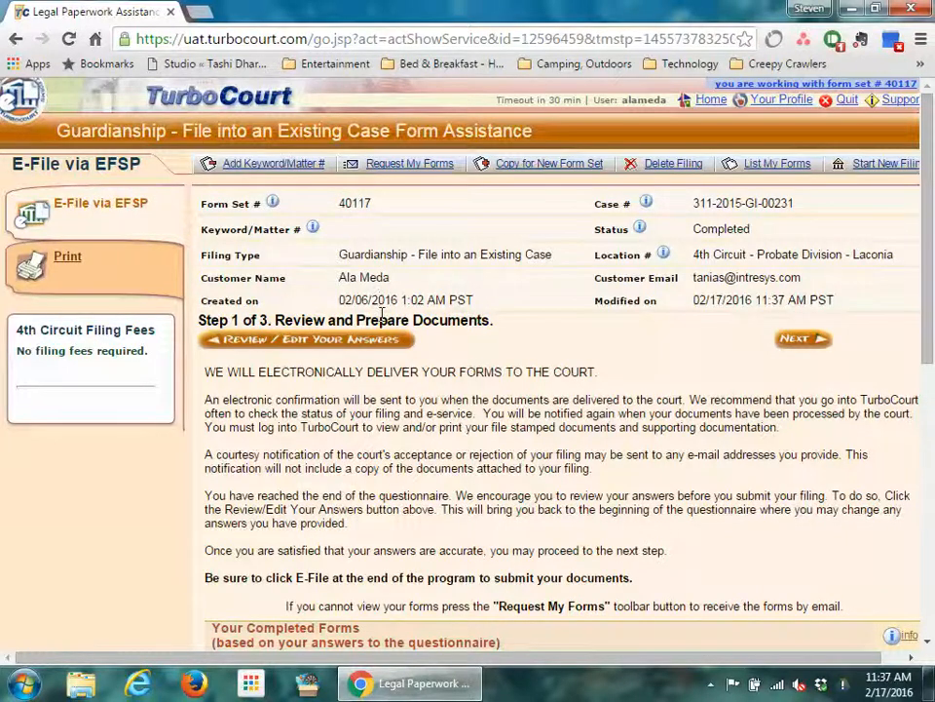
scroll(382, 316, down, 3)
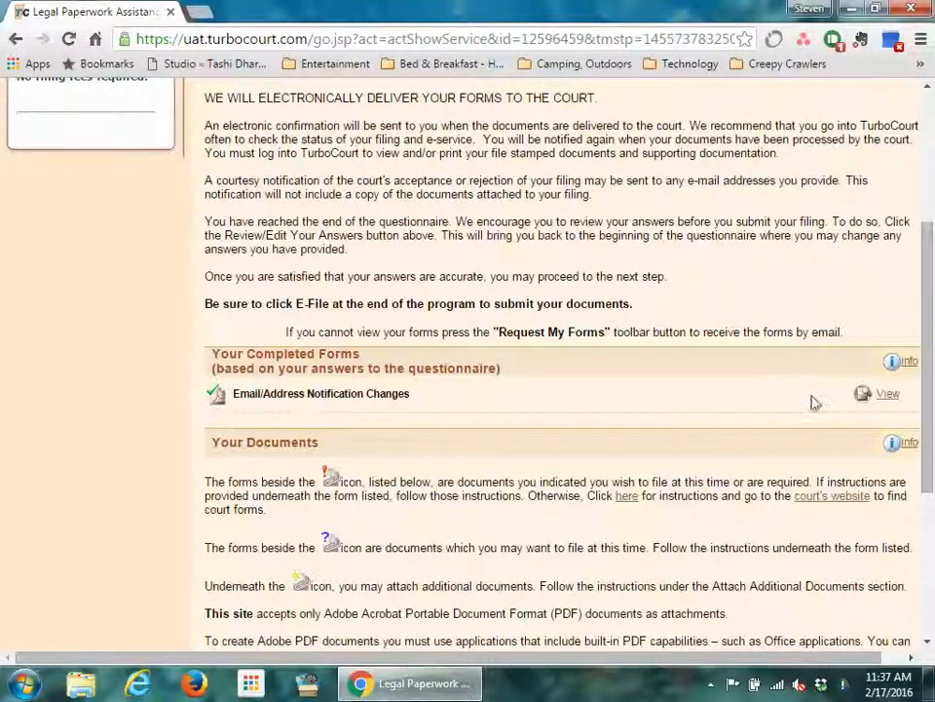
click(887, 394)
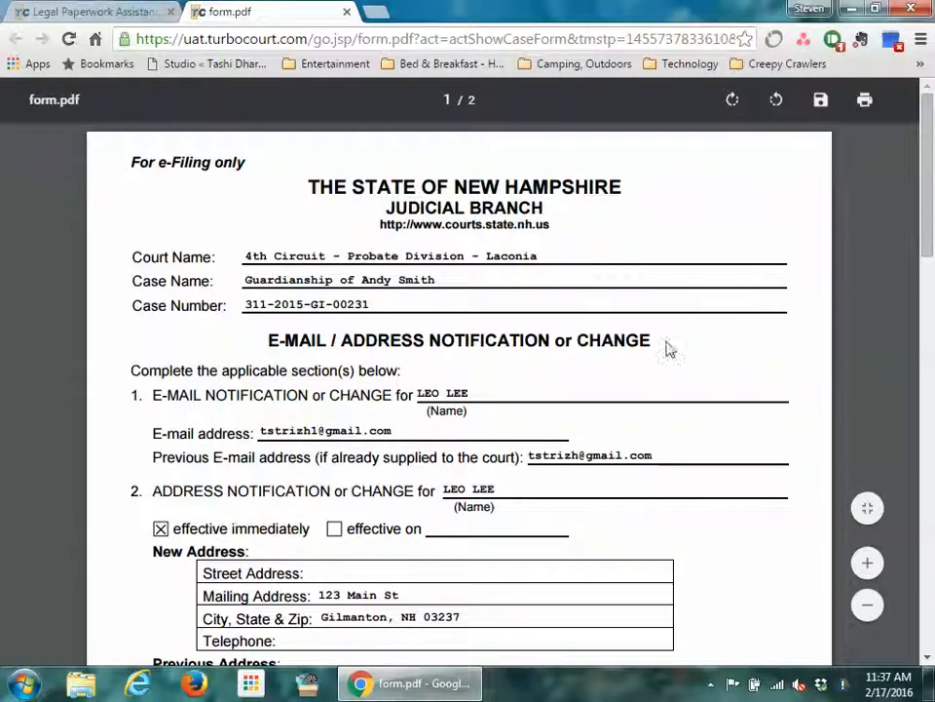
scroll(561, 351, down, 3)
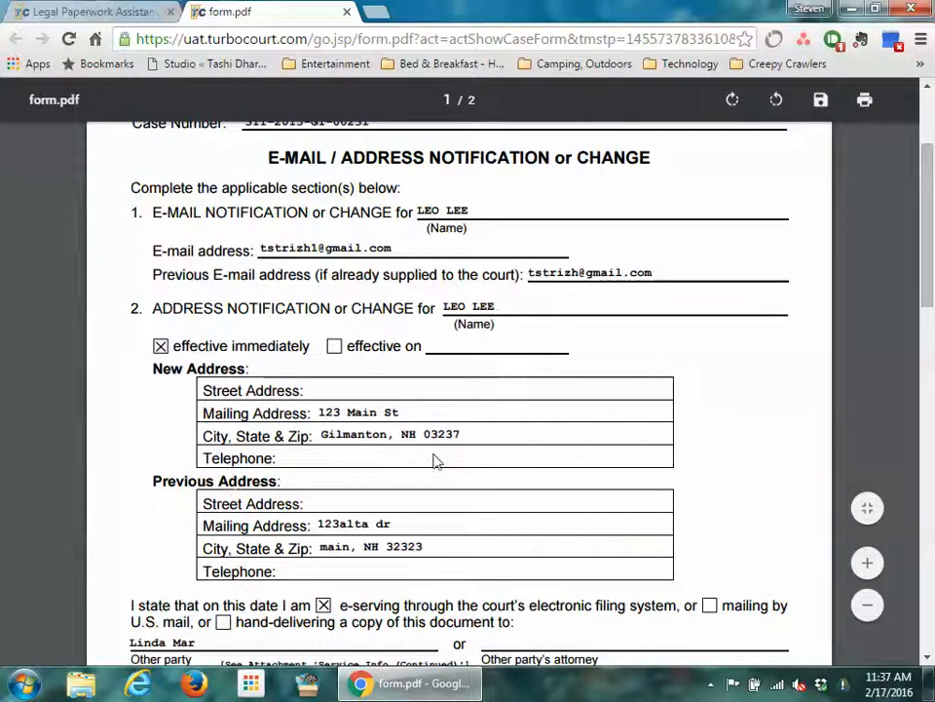
key(ctrl+w)
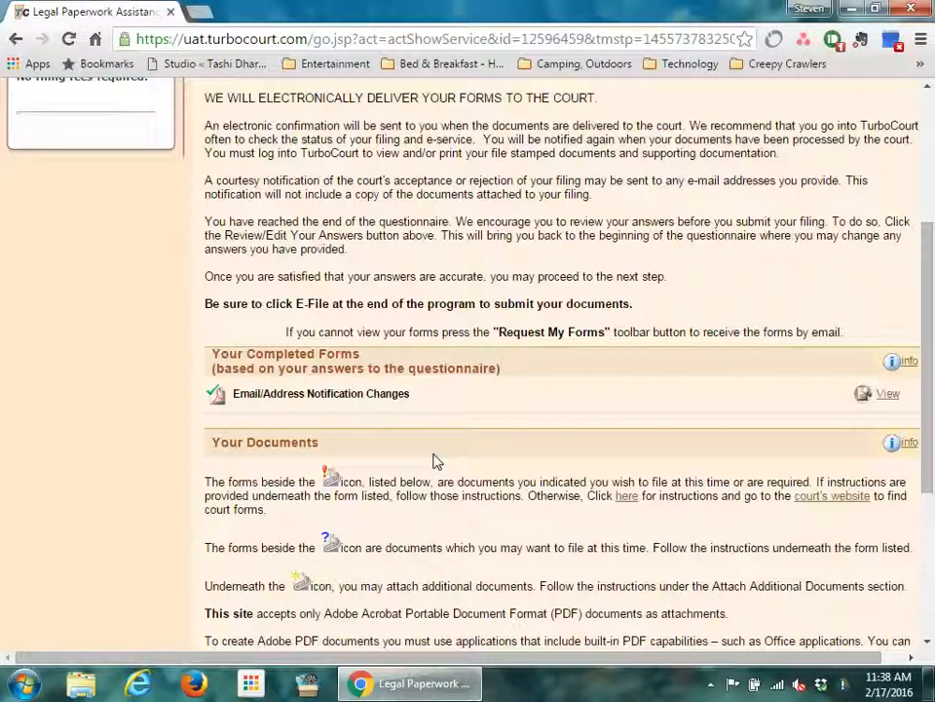
scroll(435, 461, down, 5)
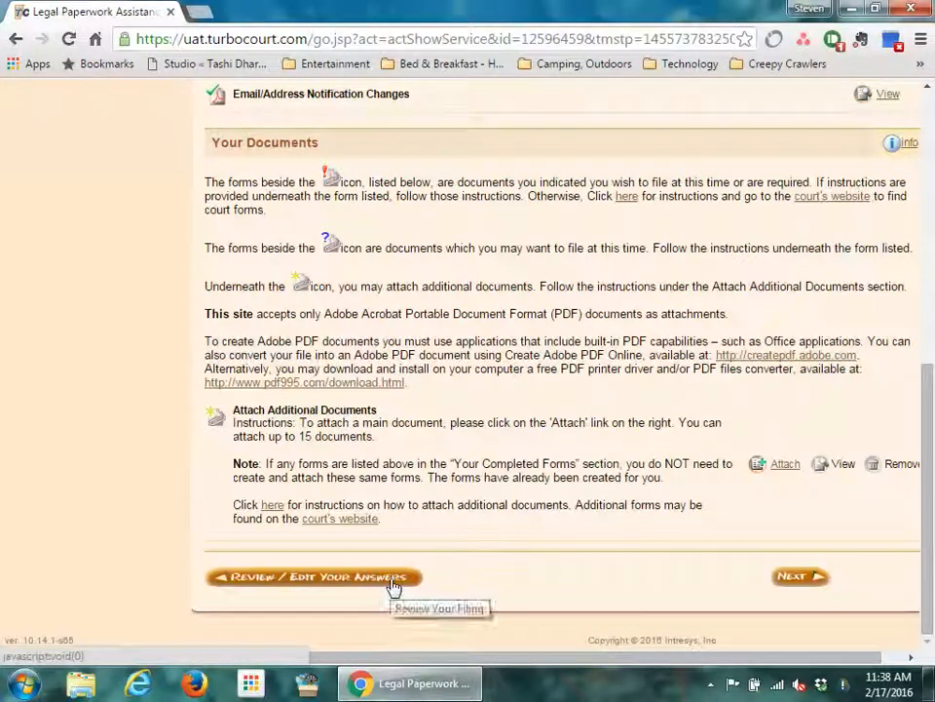
scroll(392, 582, up, 10)
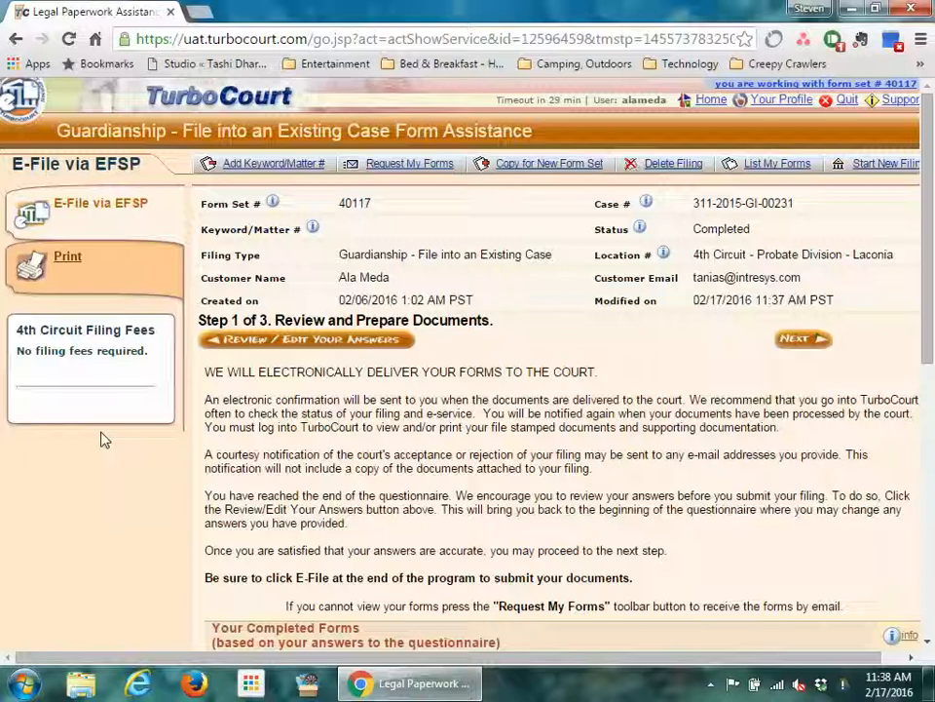
scroll(104, 440, down, 5)
scroll(104, 439, down, 2)
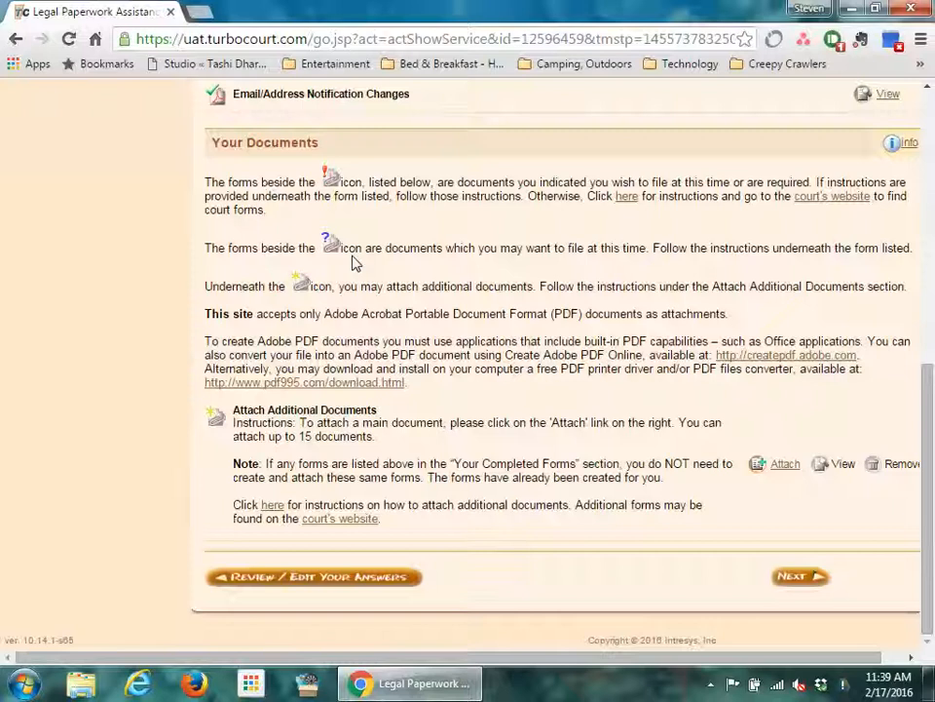
- Attach Additional Doc - Demo.pdf with category Other, type Other, titled 'Additional Document'
click(792, 471)
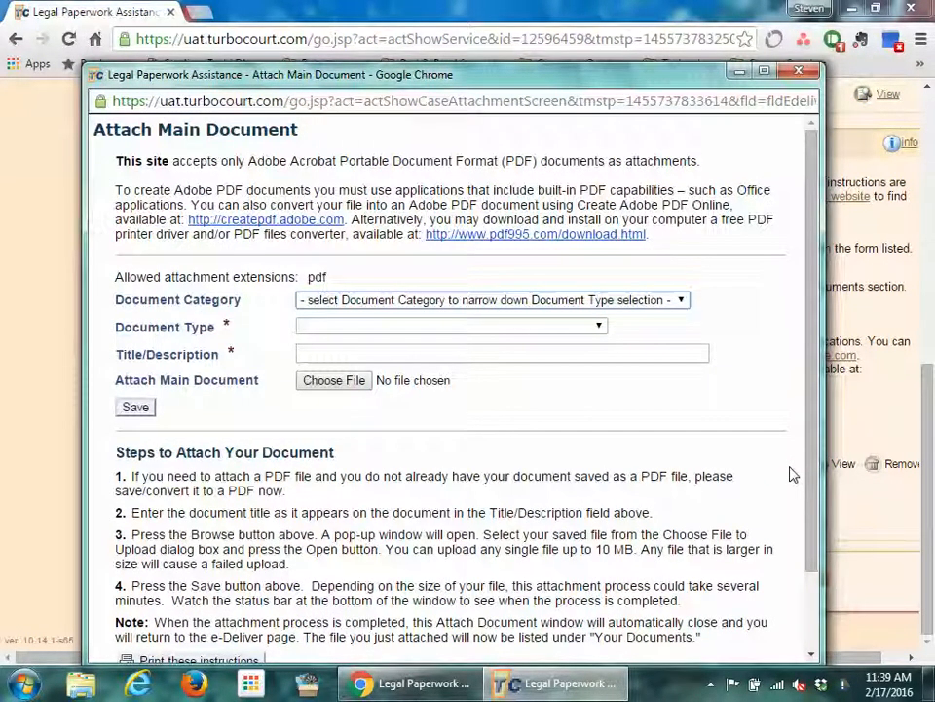
click(672, 299)
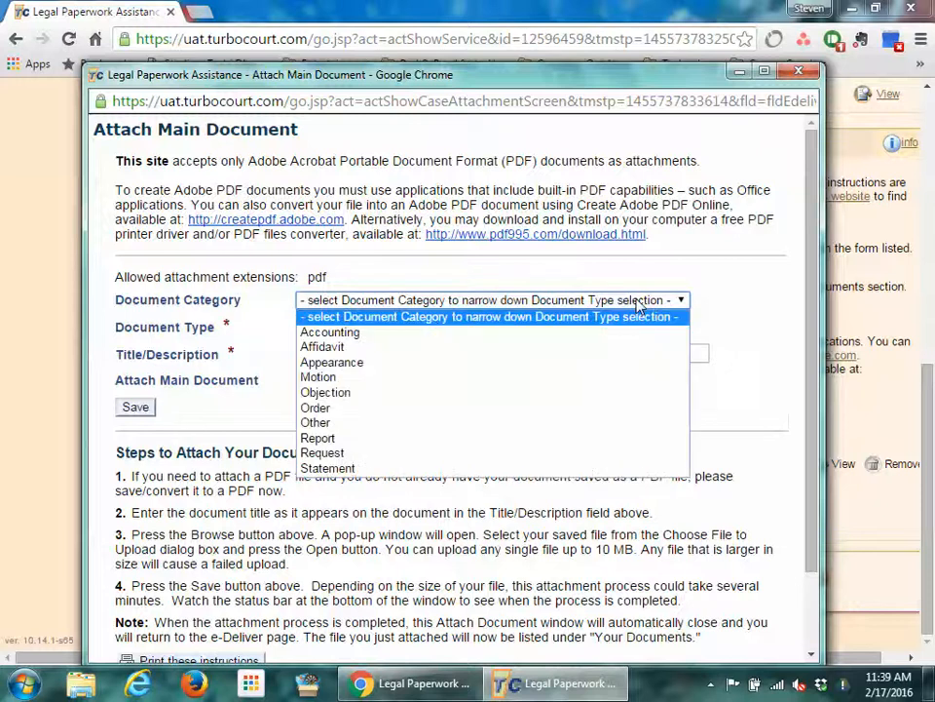
click(335, 423)
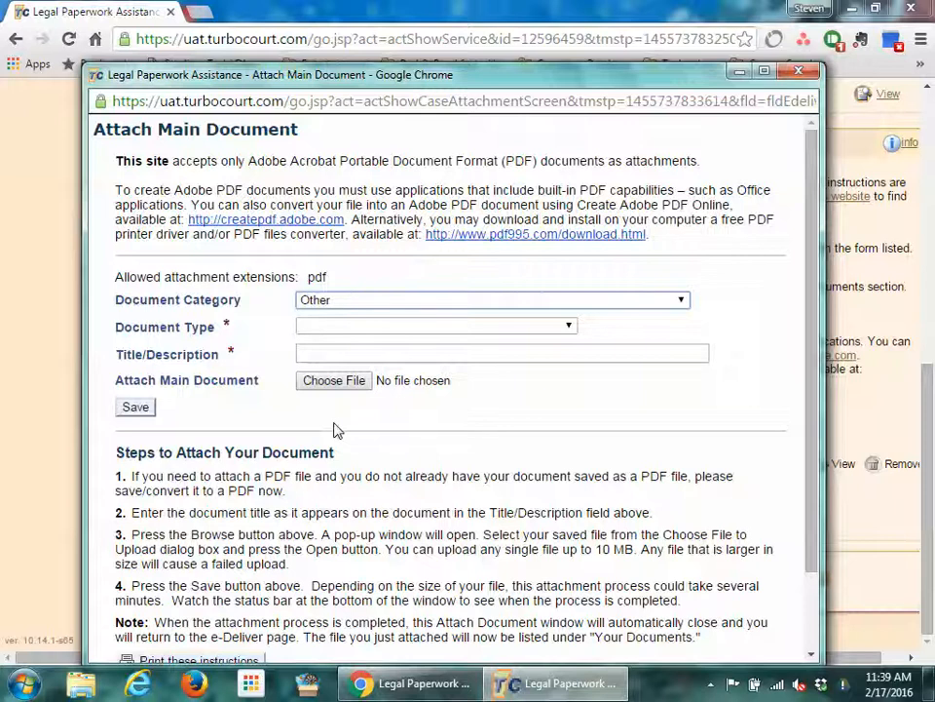
click(488, 330)
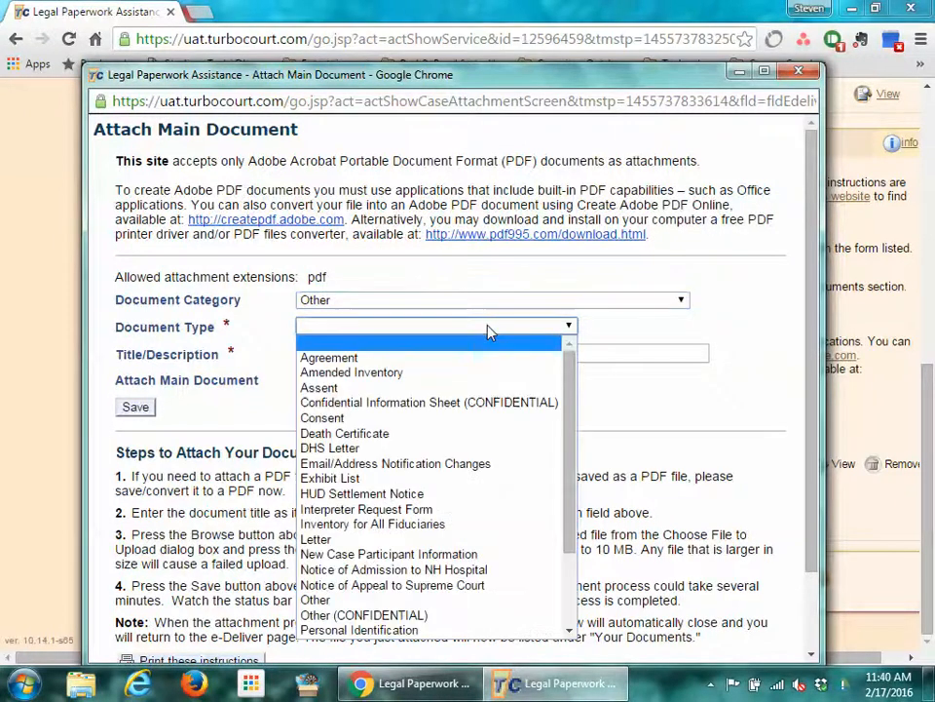
click(331, 599)
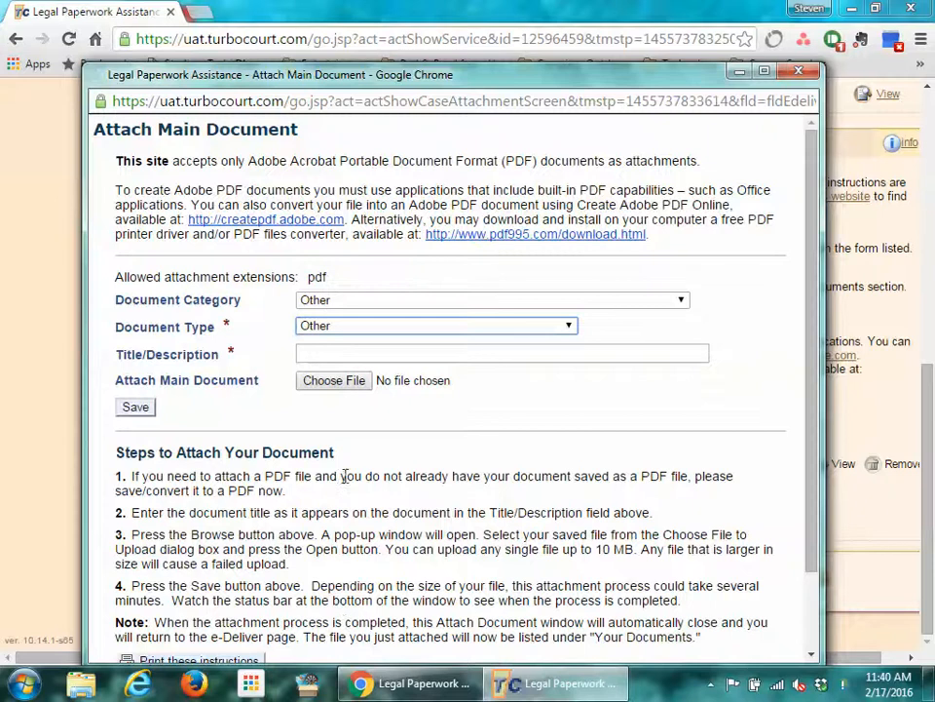
click(355, 353)
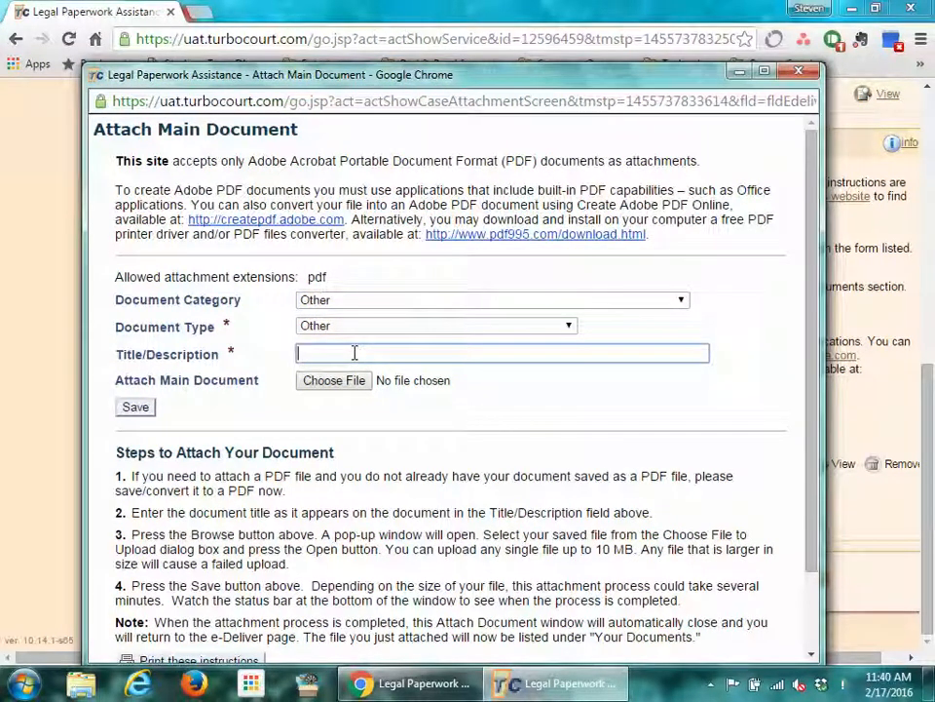
text(Additional Document)
click(336, 382)
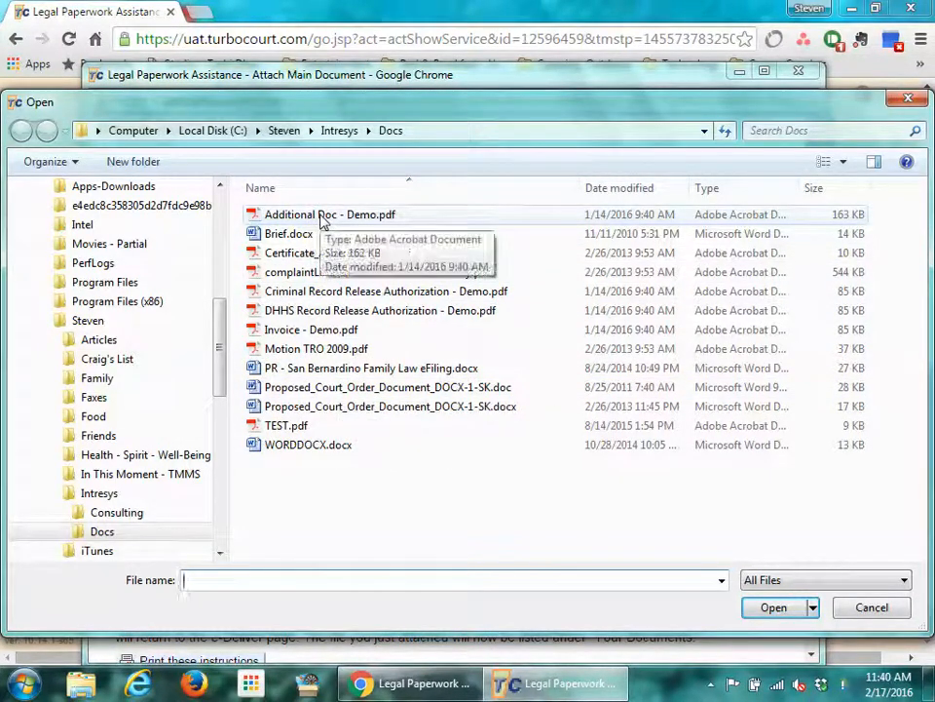
double_click(321, 216)
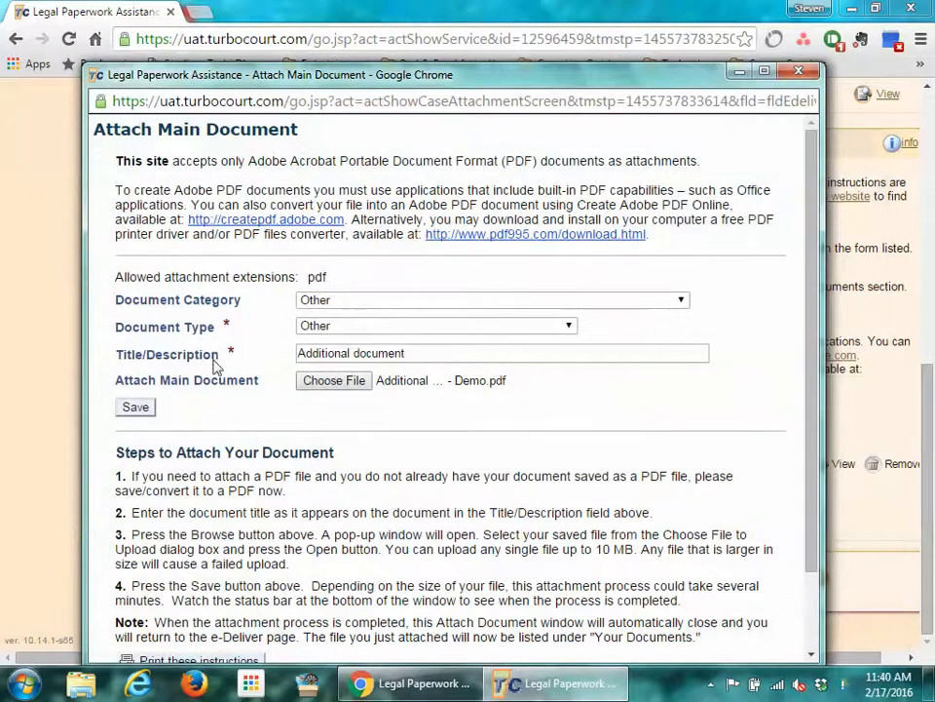
click(142, 409)
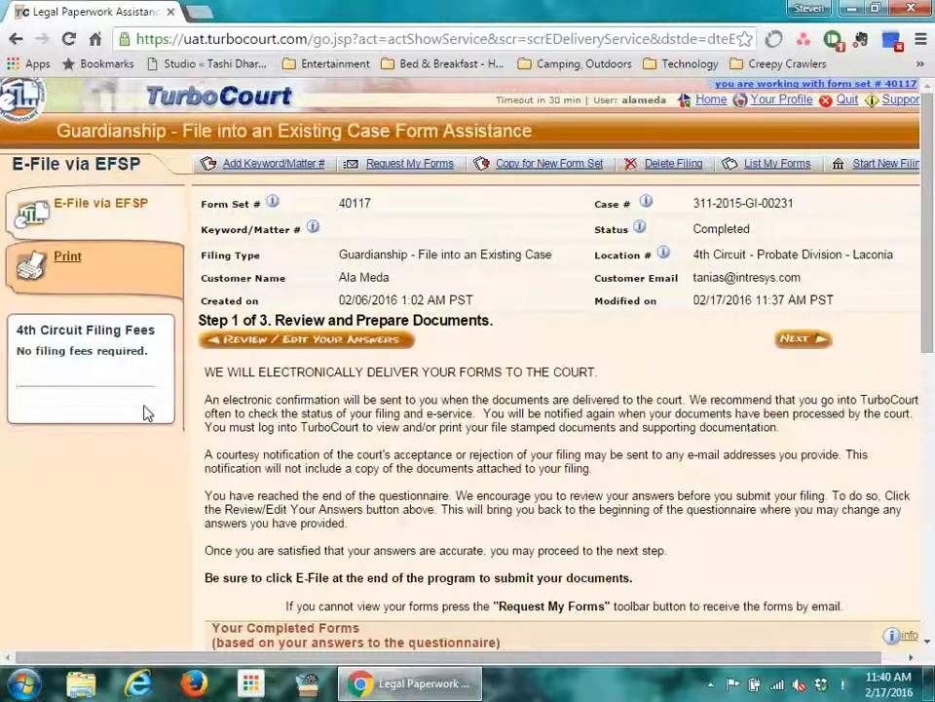
- Confirm Additional Doc - Demo.pdf appears under Your Documents, then continue to Notification Options
scroll(388, 443, down, 5)
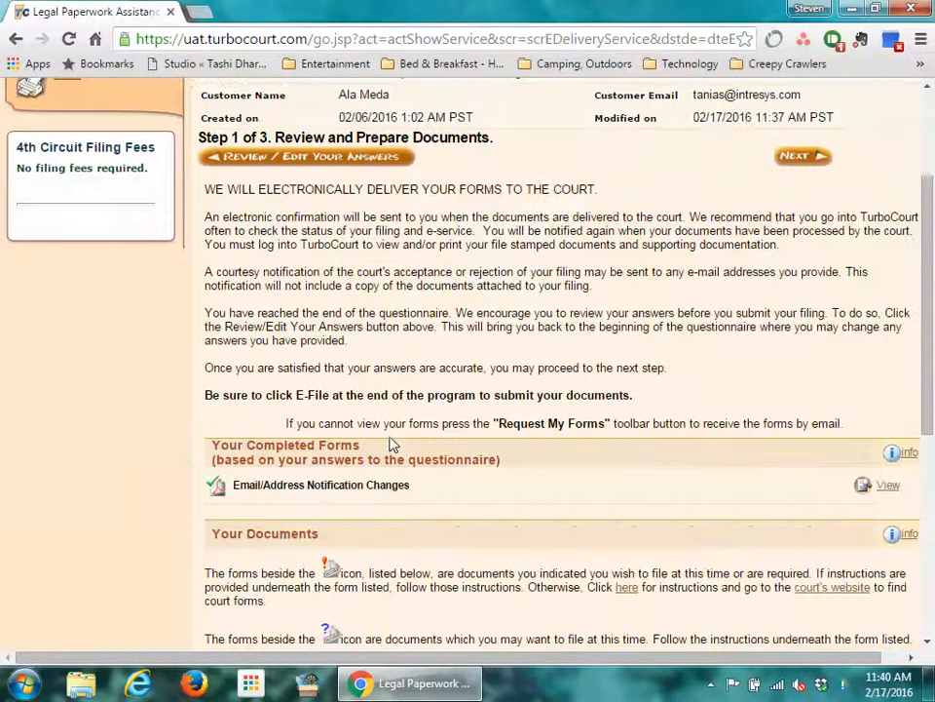
scroll(388, 443, down, 3)
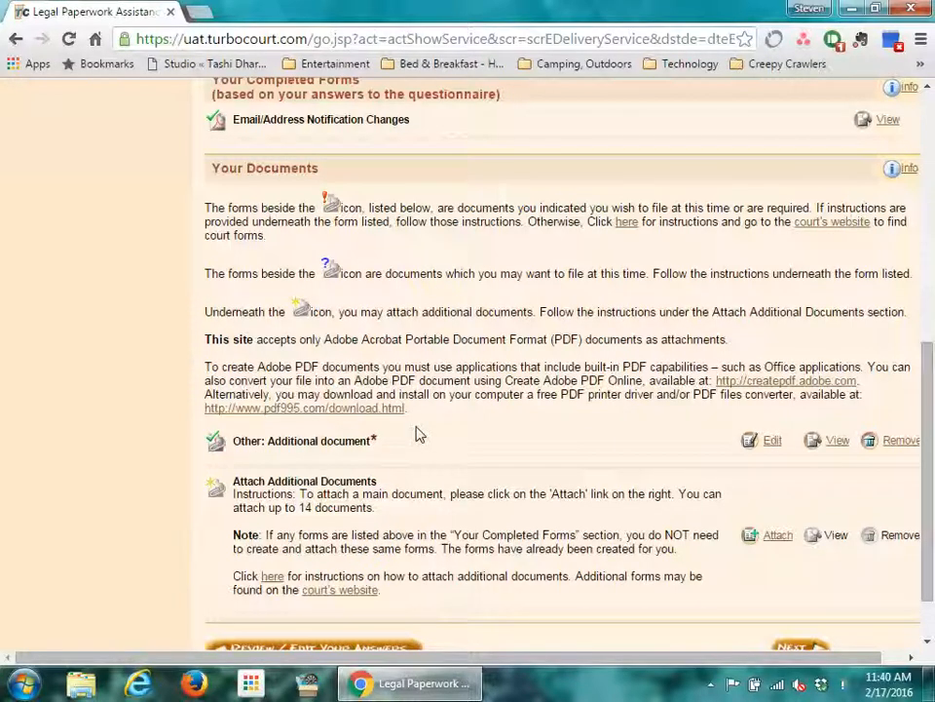
scroll(417, 434, down, 1)
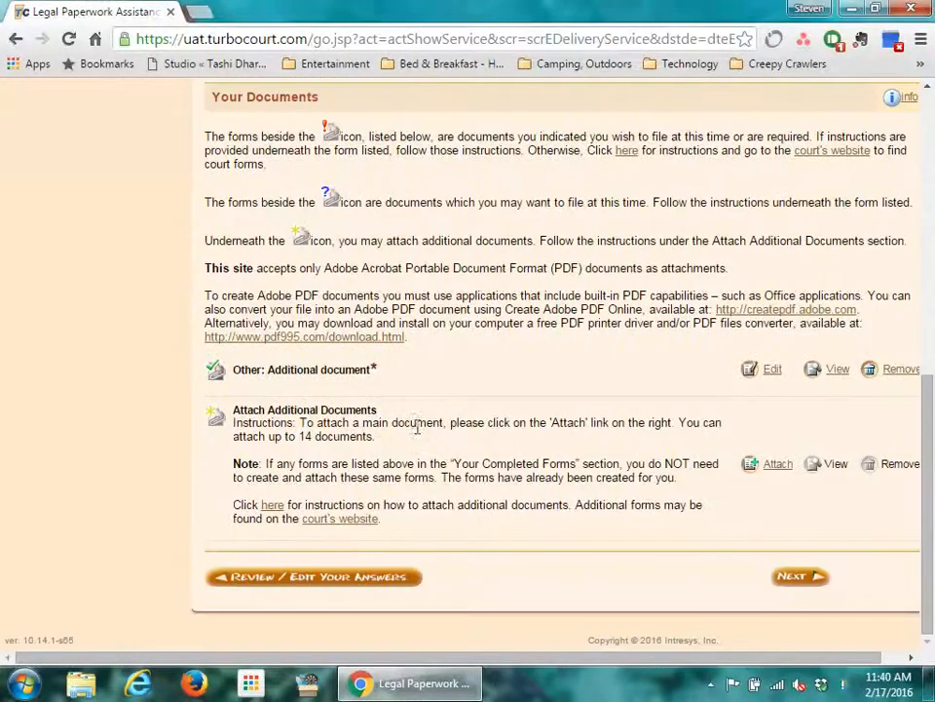
click(818, 577)
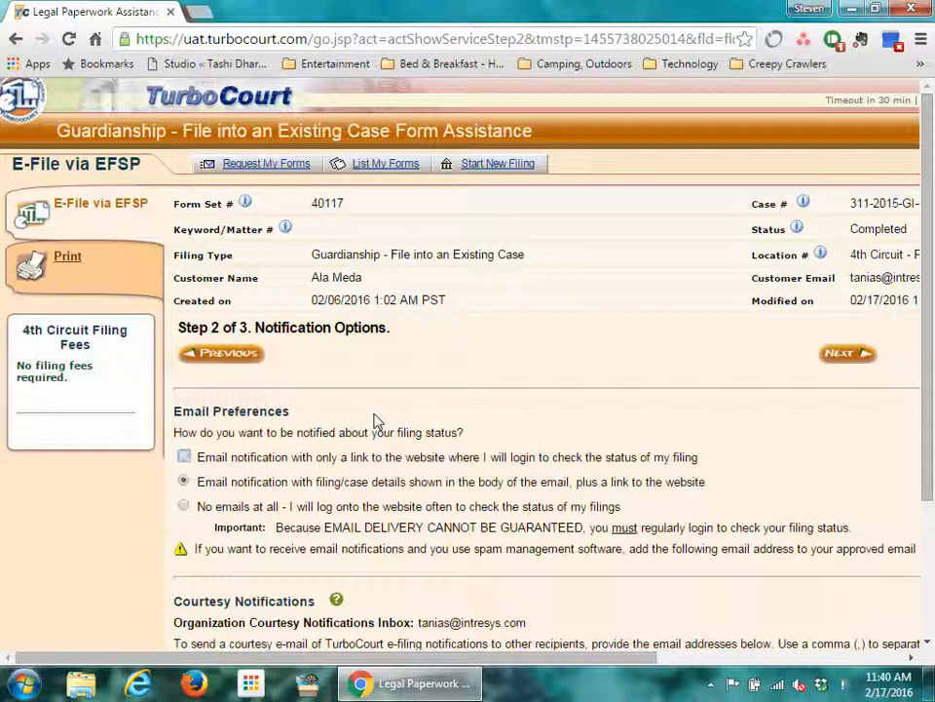
- Leave the e-mail notification choice unchanged and continue to Step 3, Submit Your Forms
scroll(378, 421, down, 2)
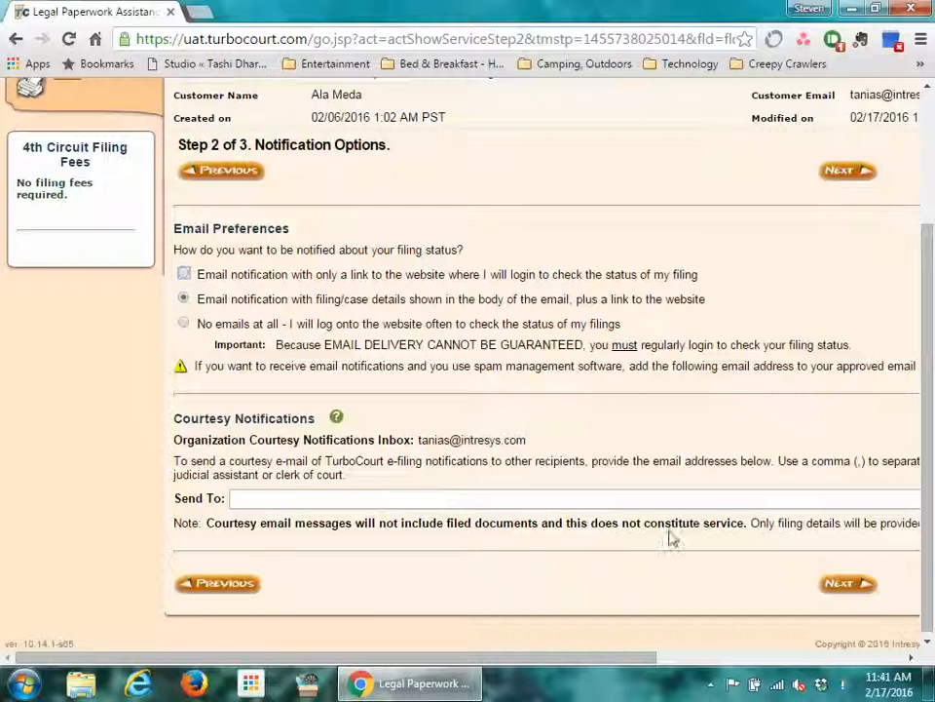
click(835, 585)
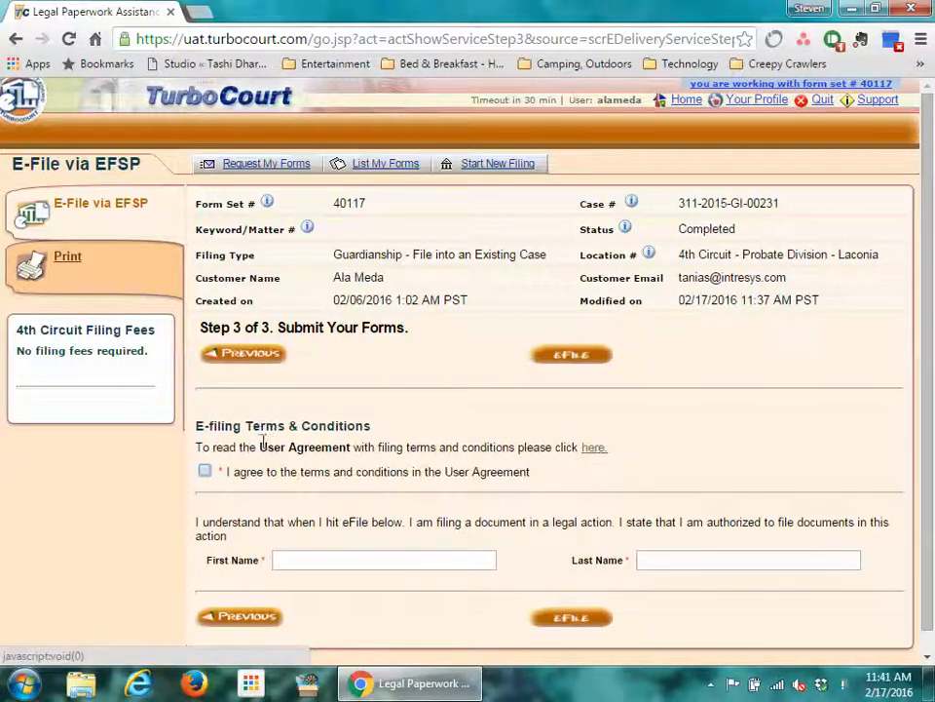
- Agree to the e-filing terms, enter the filer's first and last name, and eFile
click(206, 472)
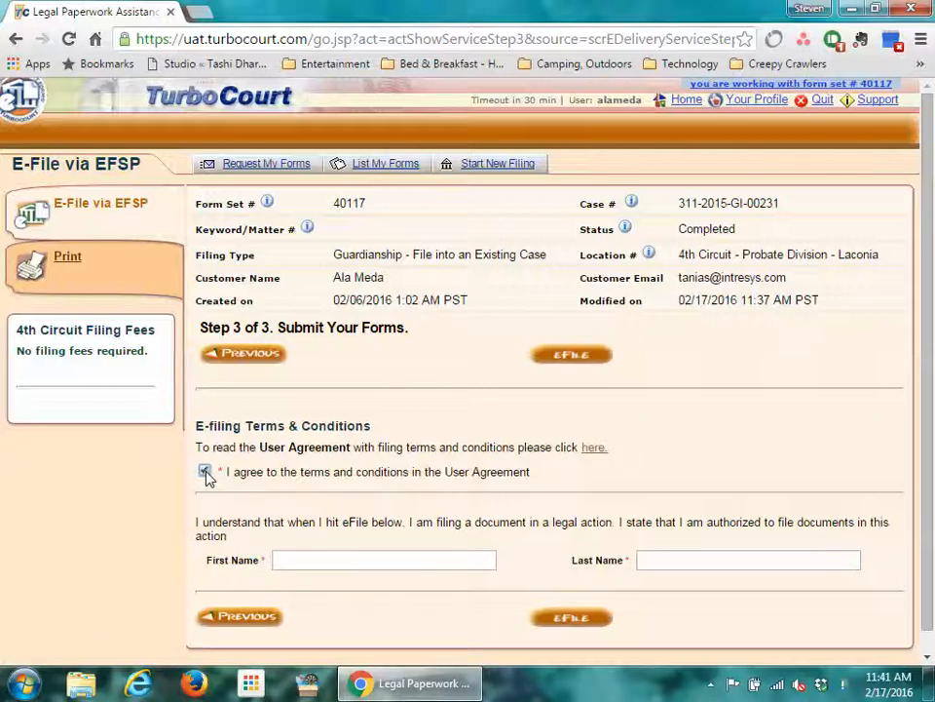
click(305, 561)
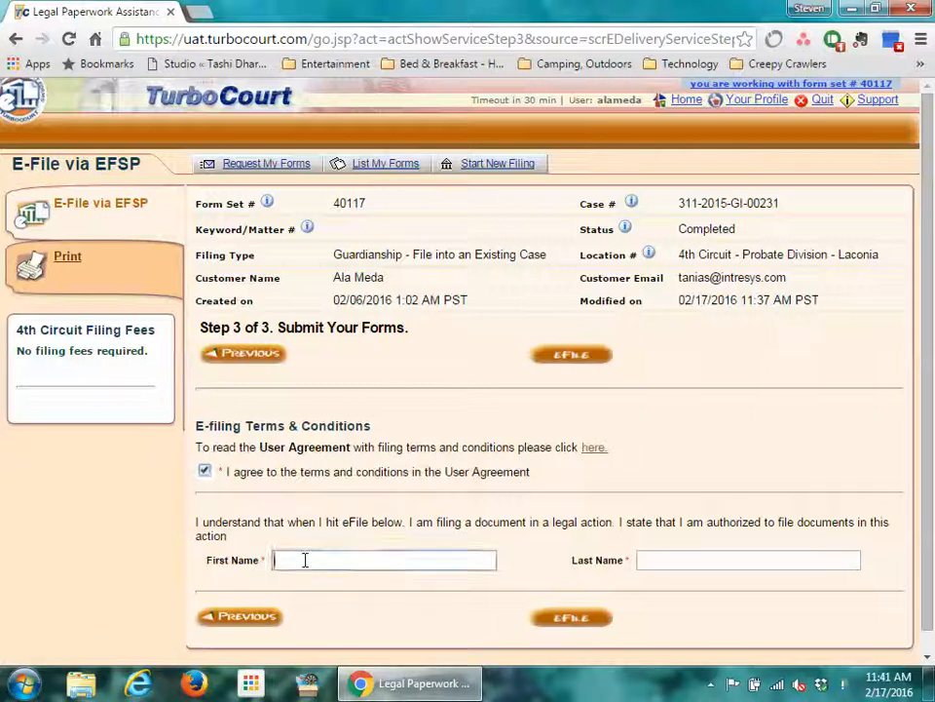
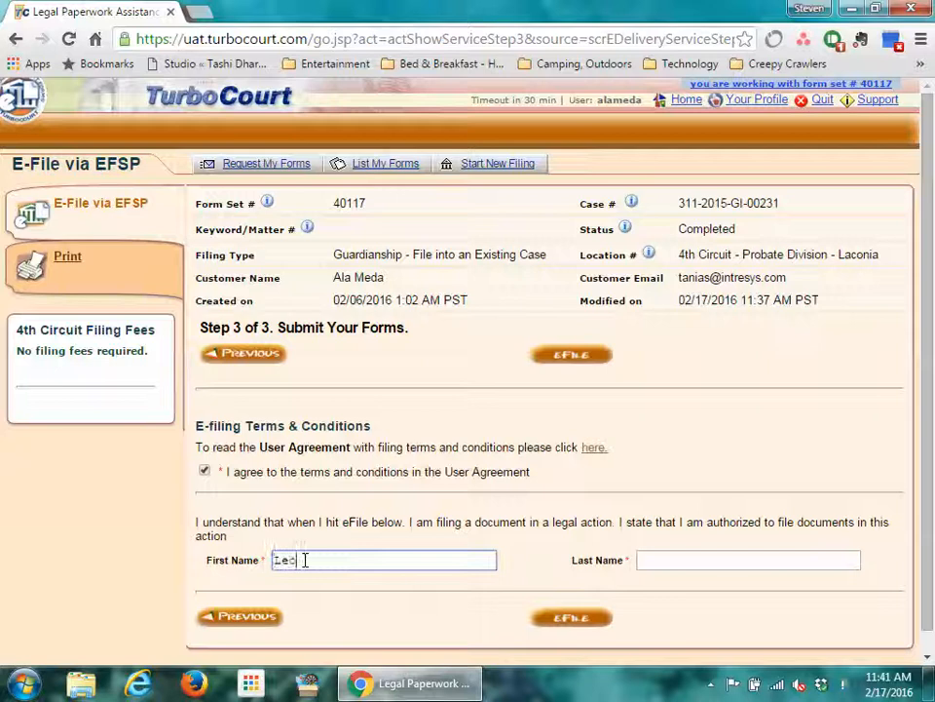
click(653, 559)
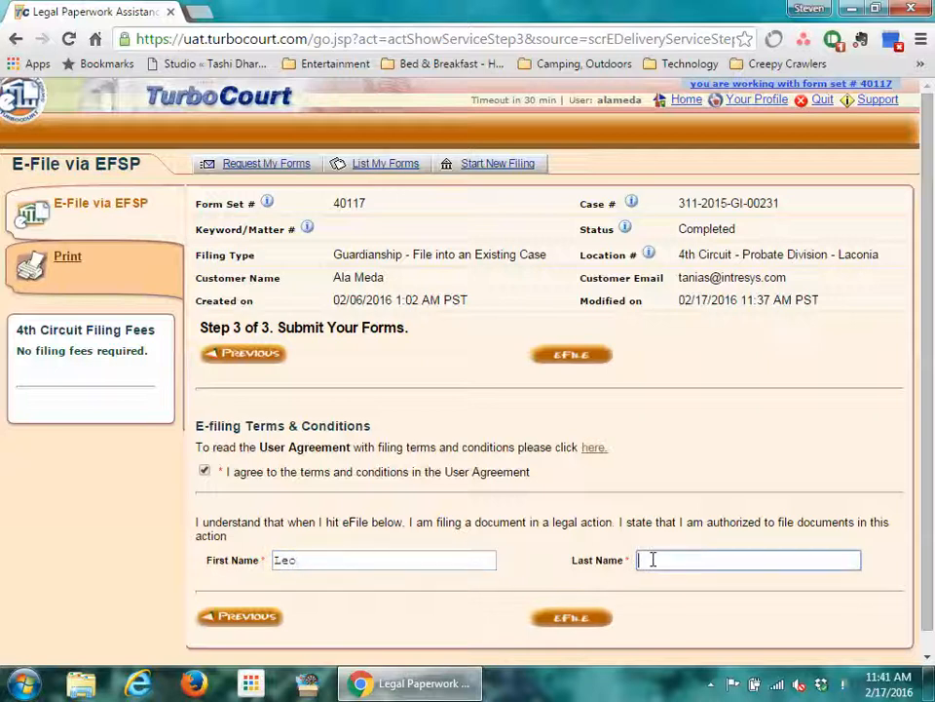
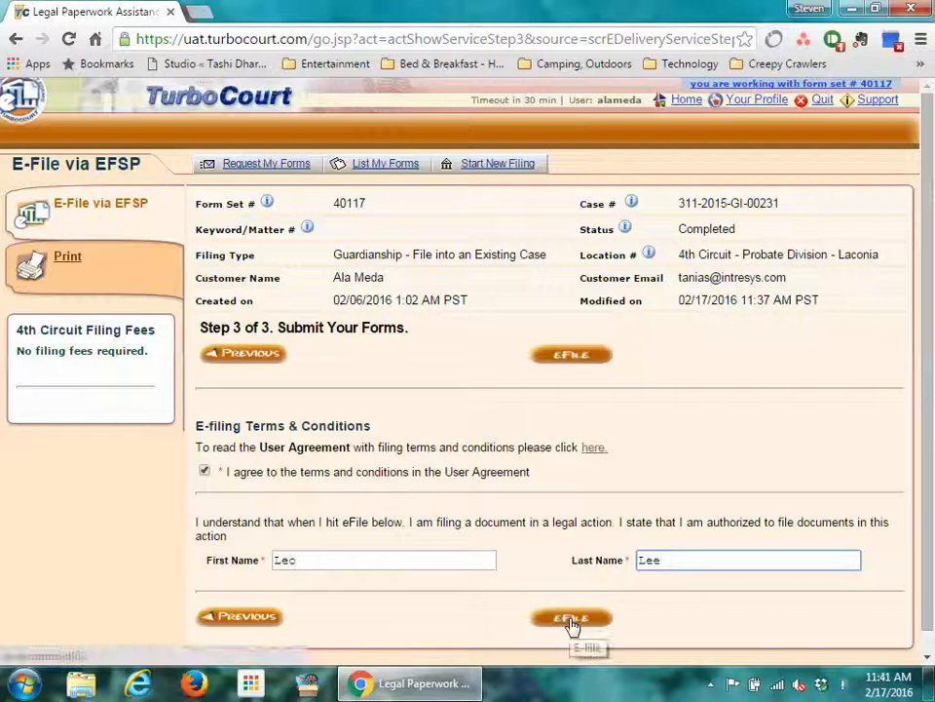
click(572, 619)
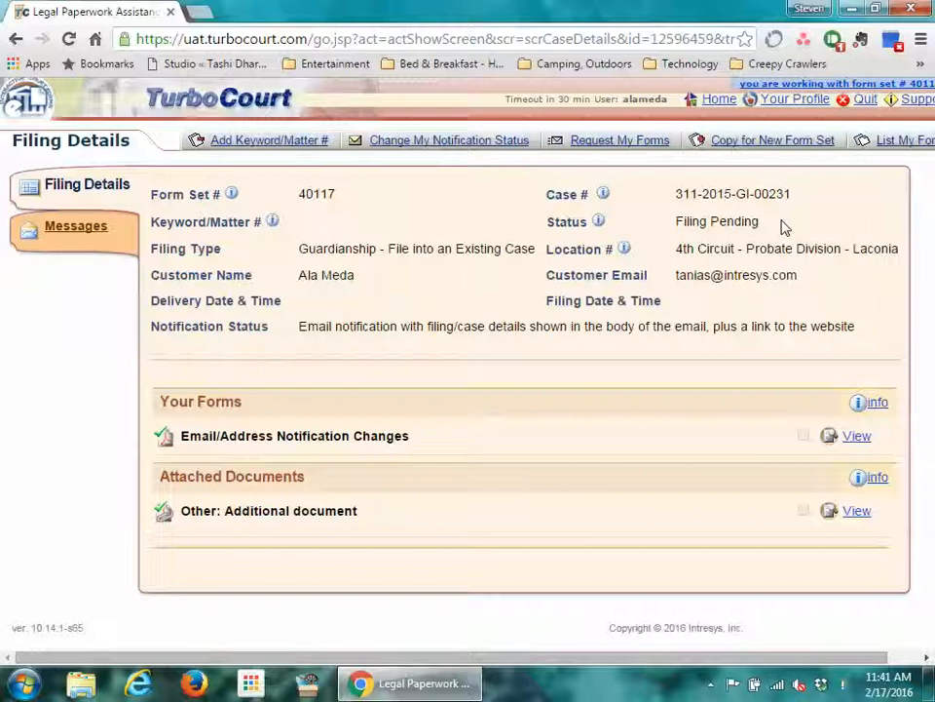
- Open the filing's Messages tab to see the Delivered status and thank-you message
click(78, 234)
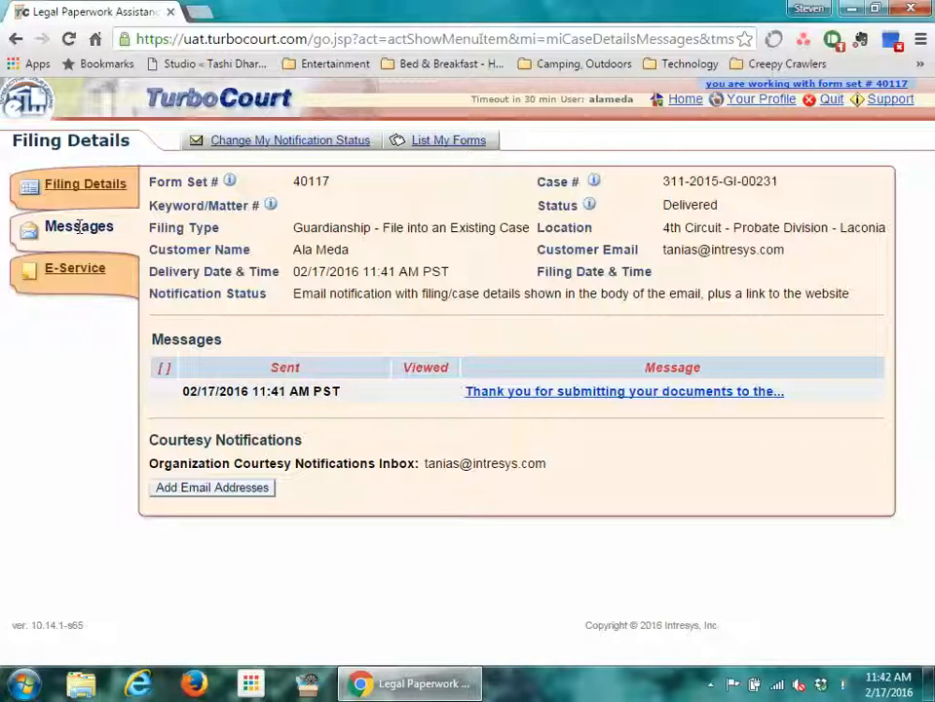
- Open the 'Thank you for submitting your documents' message and mark it as read
click(531, 395)
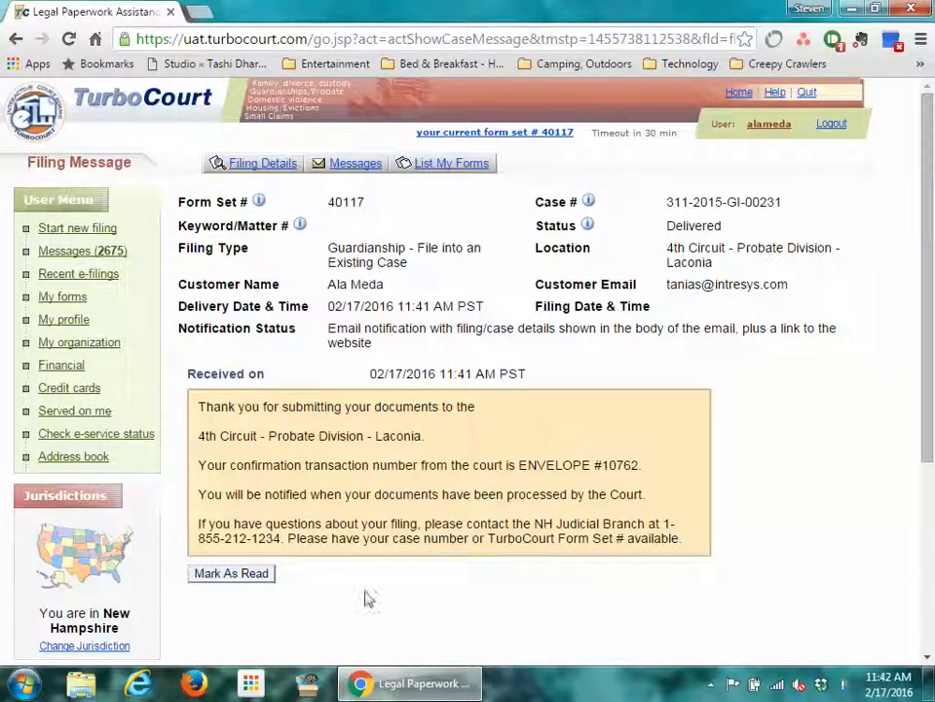
click(255, 576)
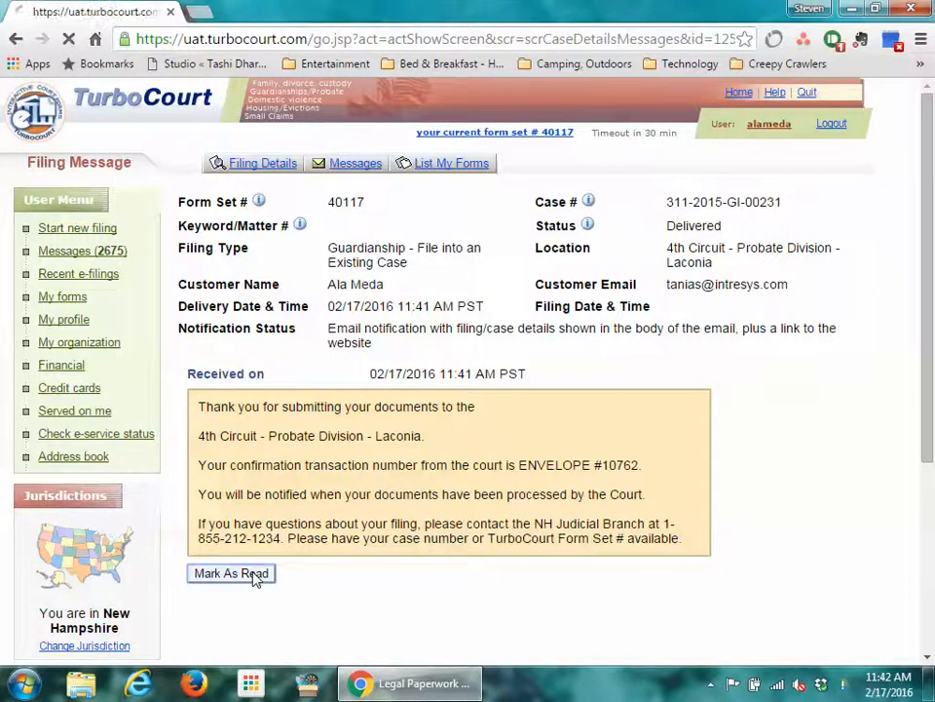